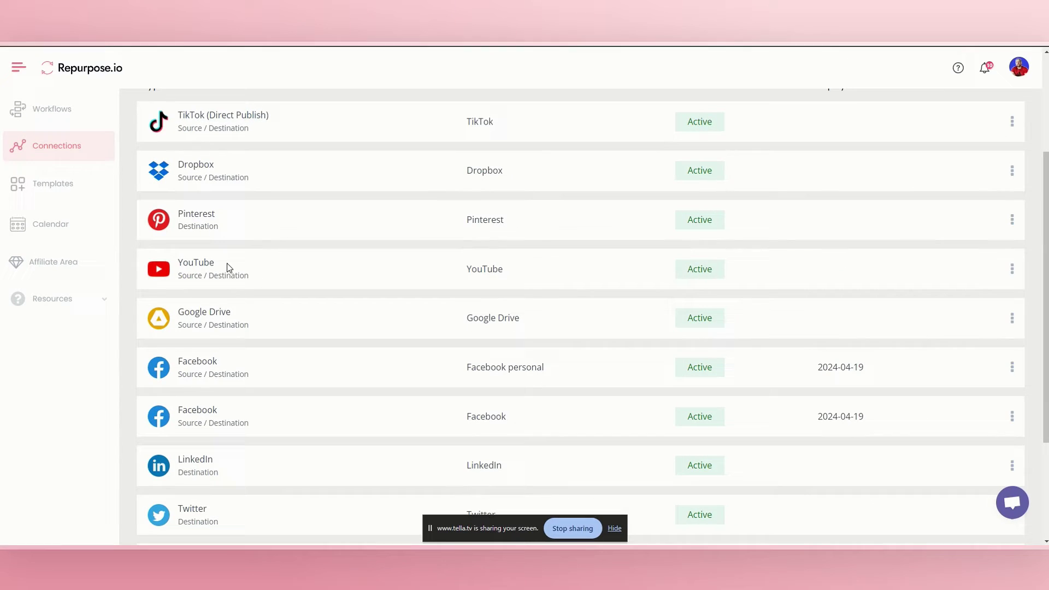
Scroll through the Repurpose.io dashboard to look it over.
{"action": "scroll", "coordinate": [243, 275], "scroll_direction": "up", "scroll_amount": 1}
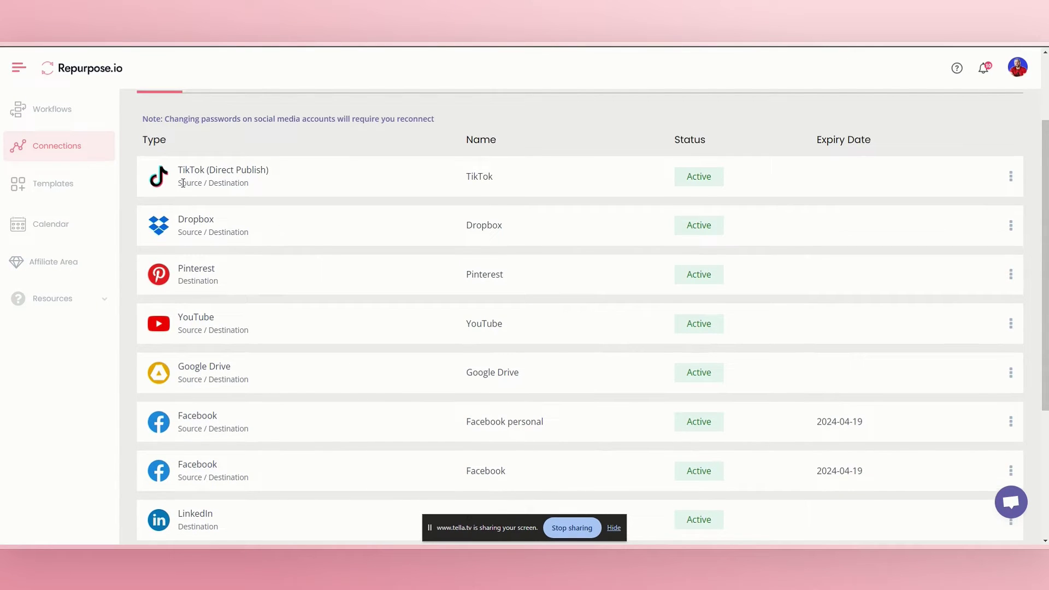
{"action": "scroll", "coordinate": [225, 210], "scroll_direction": "down", "scroll_amount": 2}
{"action": "scroll", "coordinate": [199, 162], "scroll_direction": "down", "scroll_amount": 1}
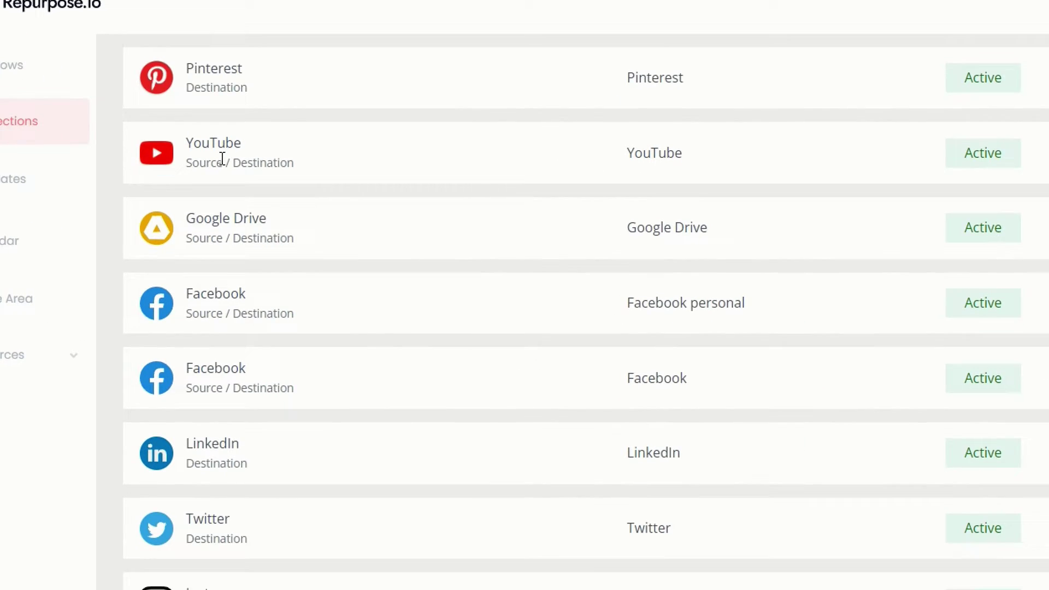
{"action": "scroll", "coordinate": [221, 162], "scroll_direction": "down", "scroll_amount": 2}
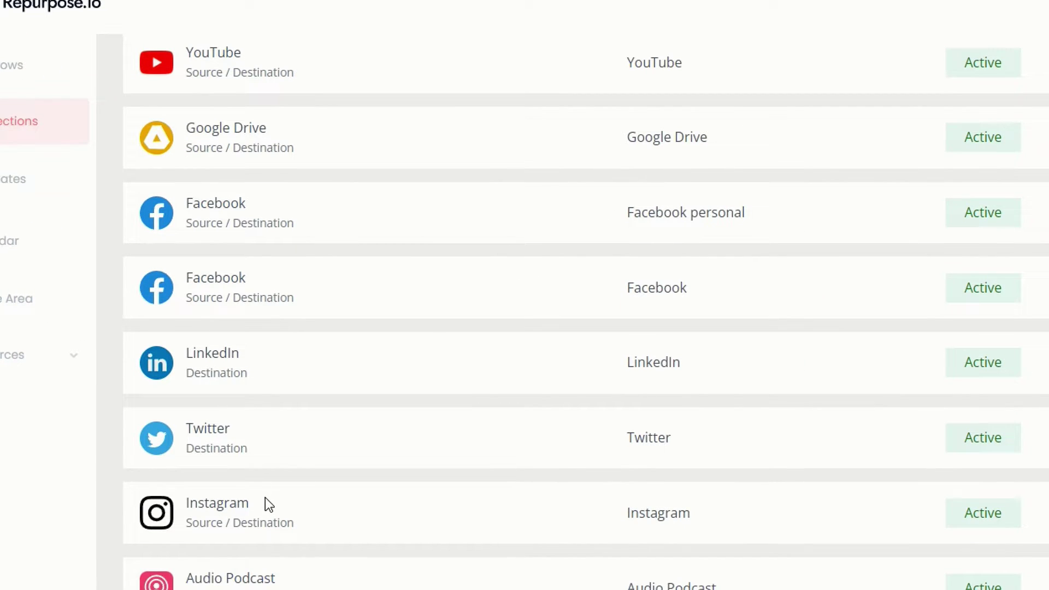
{"action": "scroll", "coordinate": [483, 432], "scroll_direction": "up", "scroll_amount": 4}
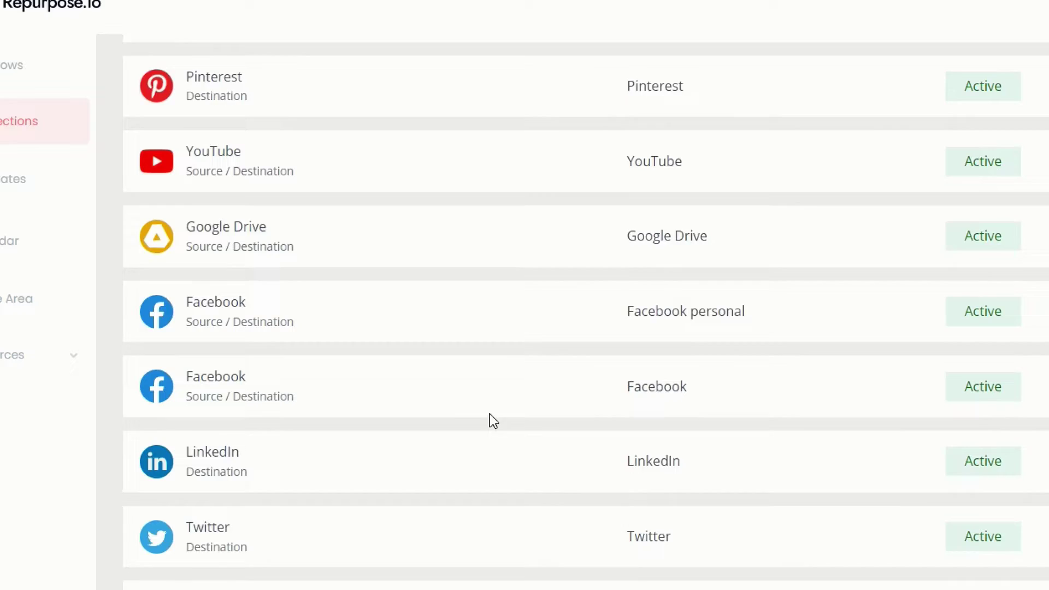
{"action": "scroll", "coordinate": [494, 398], "scroll_direction": "down", "scroll_amount": 2}
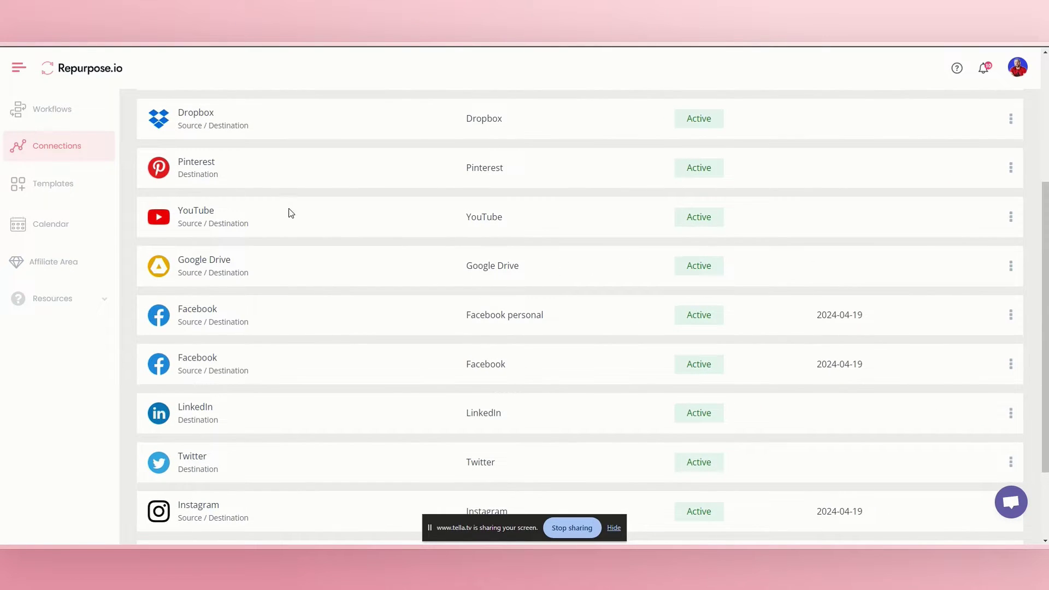
{"action": "scroll", "coordinate": [224, 246], "scroll_direction": "up", "scroll_amount": 3}
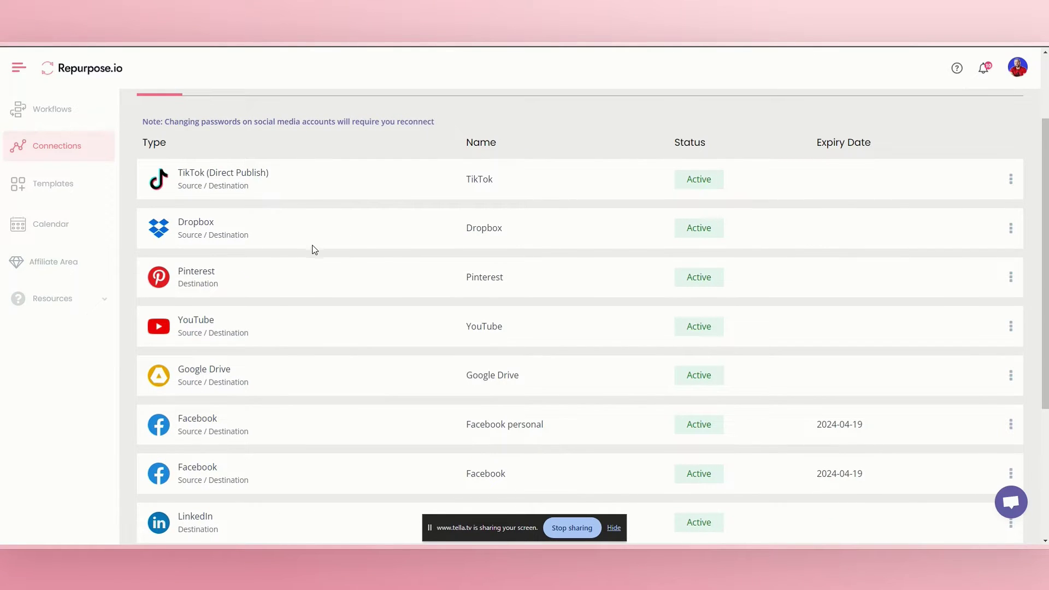
{"action": "scroll", "coordinate": [312, 246], "scroll_direction": "down", "scroll_amount": 3}
{"action": "scroll", "coordinate": [252, 279], "scroll_direction": "up", "scroll_amount": 2}
{"action": "scroll", "coordinate": [248, 277], "scroll_direction": "up", "scroll_amount": 3}
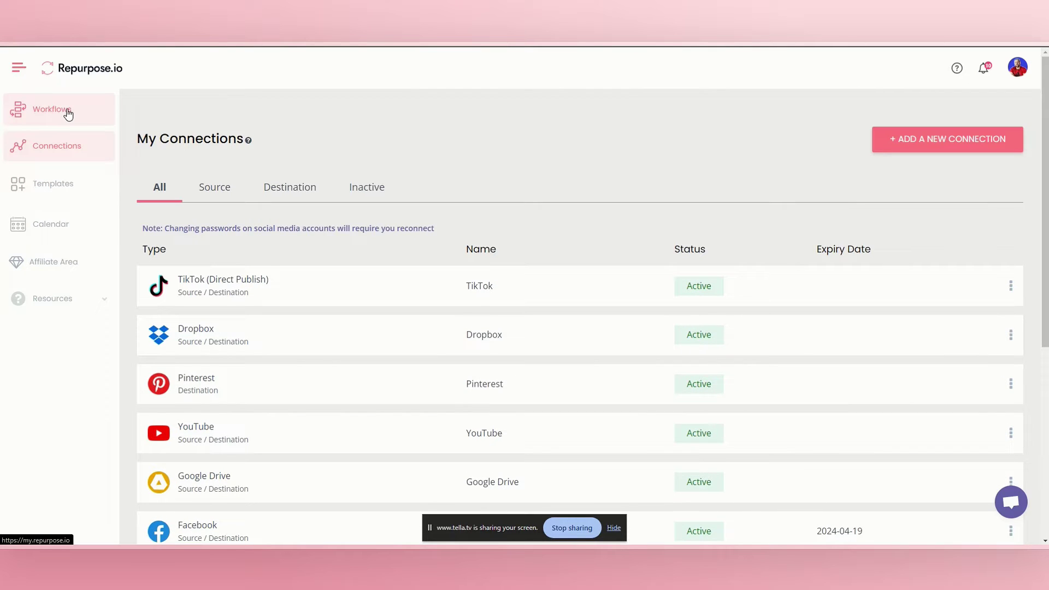
{"action": "scroll", "coordinate": [312, 273], "scroll_direction": "down", "scroll_amount": 3}
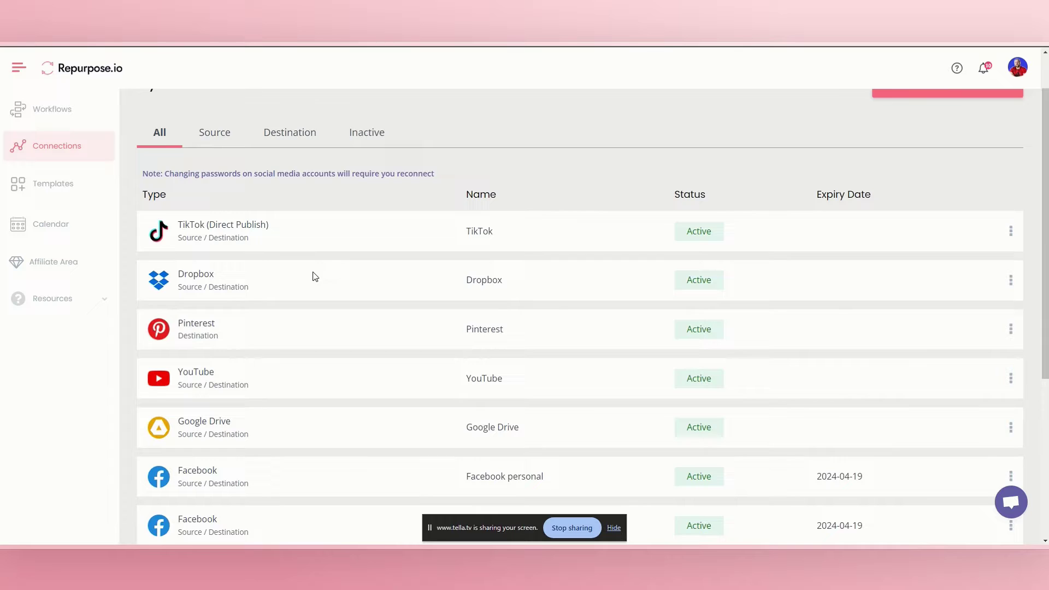
{"action": "scroll", "coordinate": [247, 208], "scroll_direction": "up", "scroll_amount": 3}
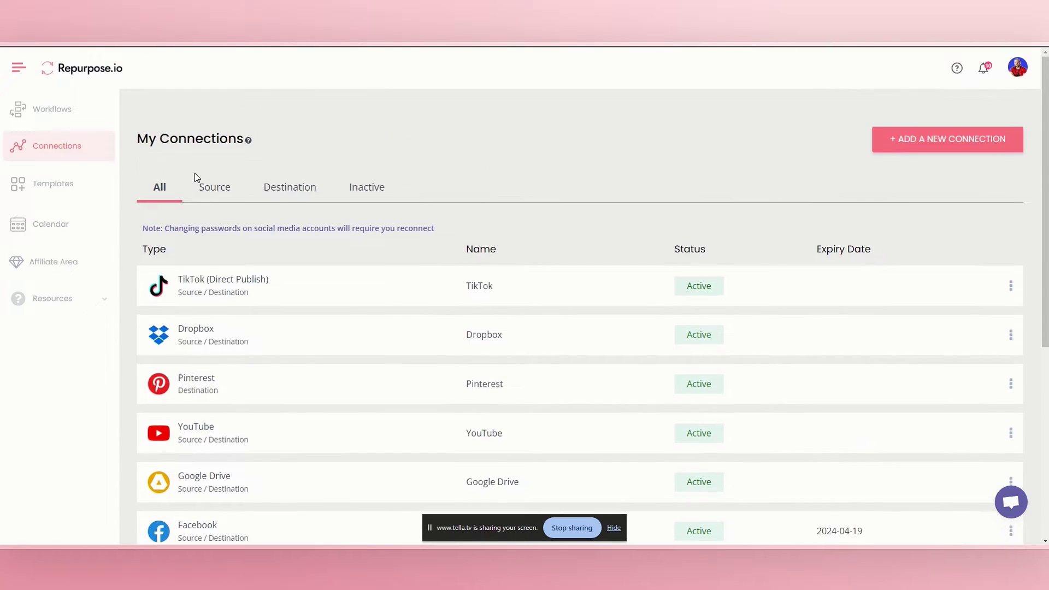
{"action": "scroll", "coordinate": [230, 334], "scroll_direction": "down", "scroll_amount": 2}
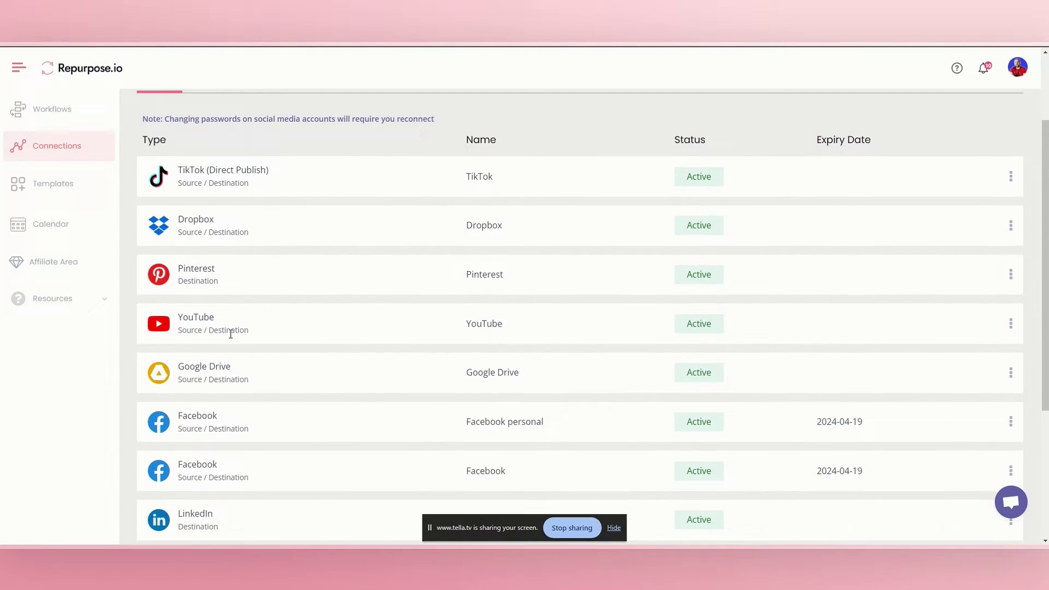
{"action": "scroll", "coordinate": [261, 333], "scroll_direction": "up", "scroll_amount": 2}
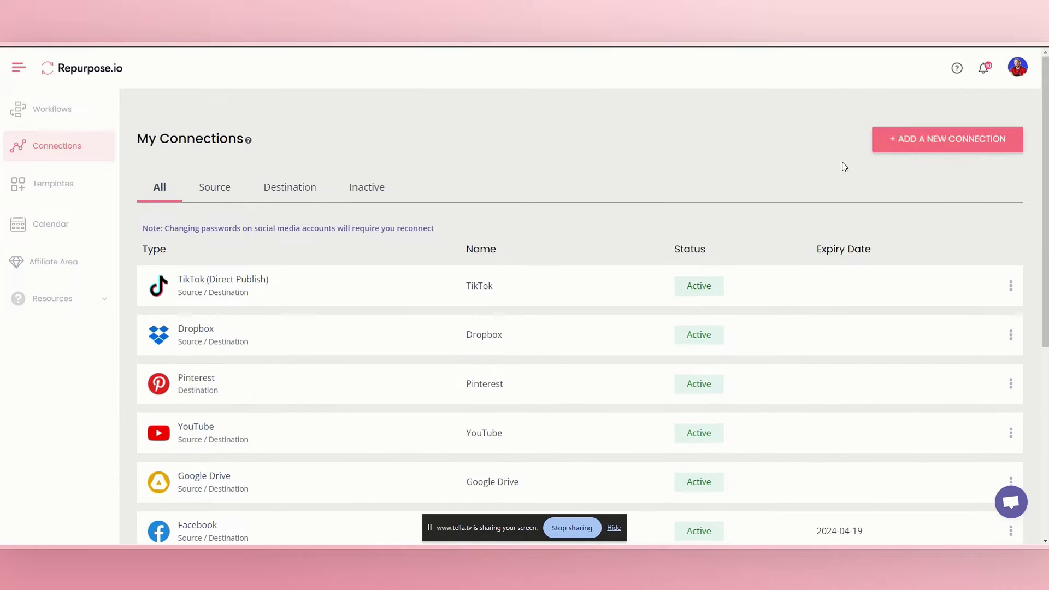
Bring up the connection types available to add, then dismiss them without adding one.
{"action": "left_click", "coordinate": [962, 142]}
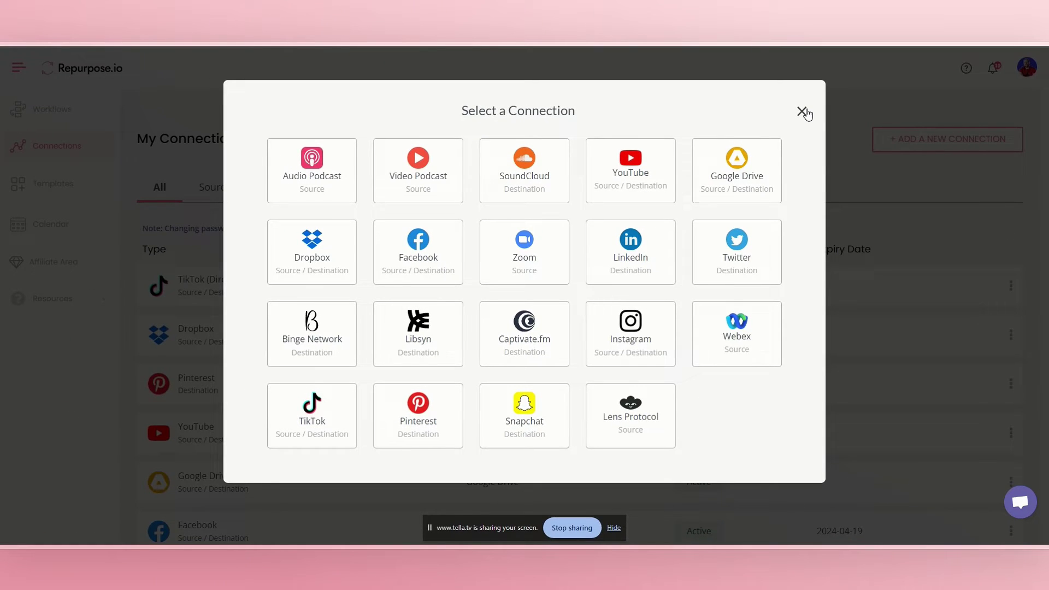
{"action": "left_click", "coordinate": [803, 112]}
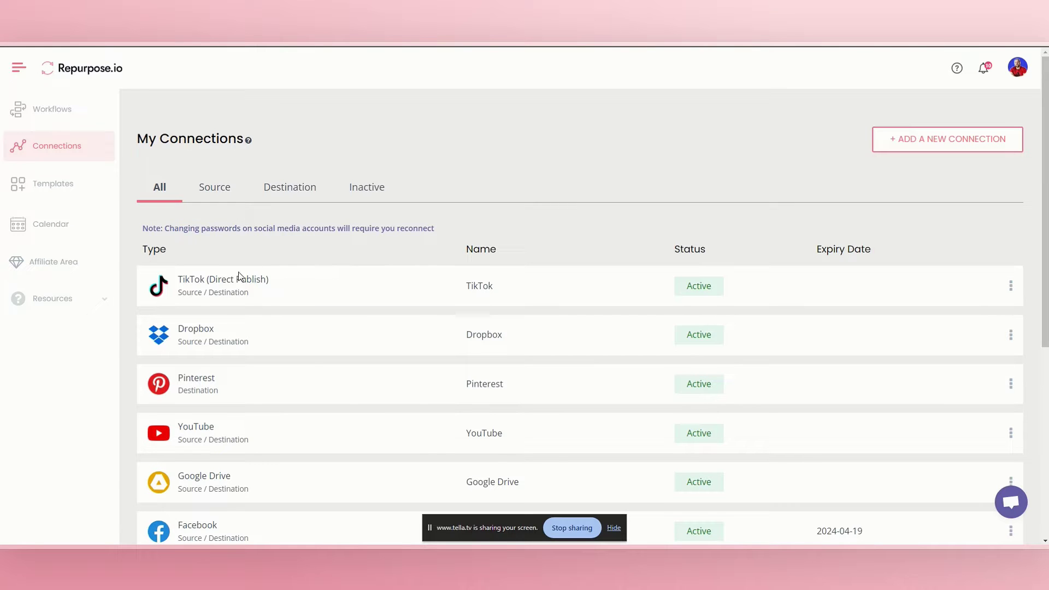
{"action": "left_click", "coordinate": [954, 137]}
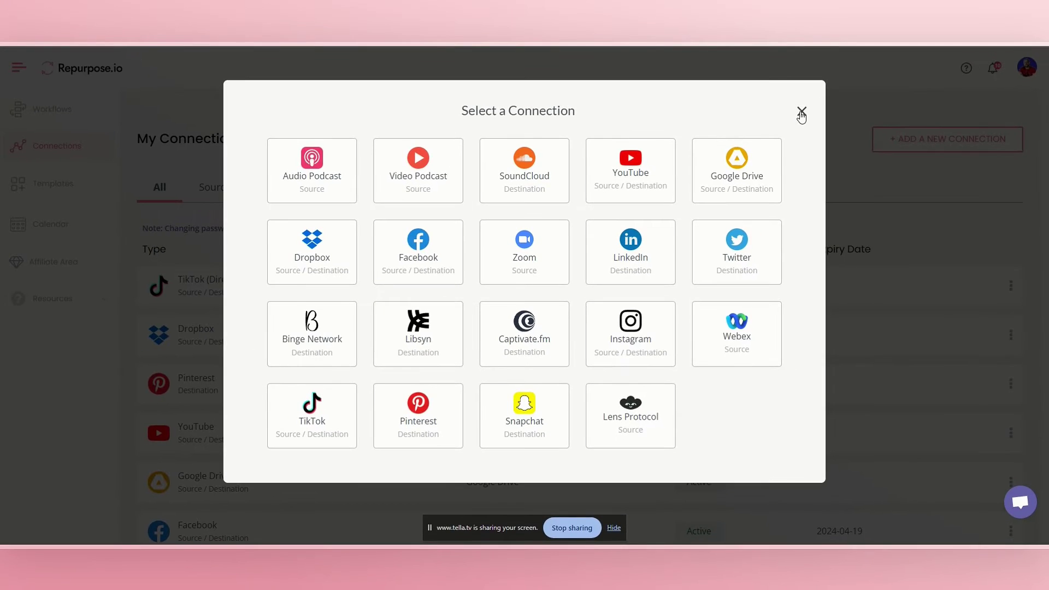
{"action": "left_click", "coordinate": [965, 5]}
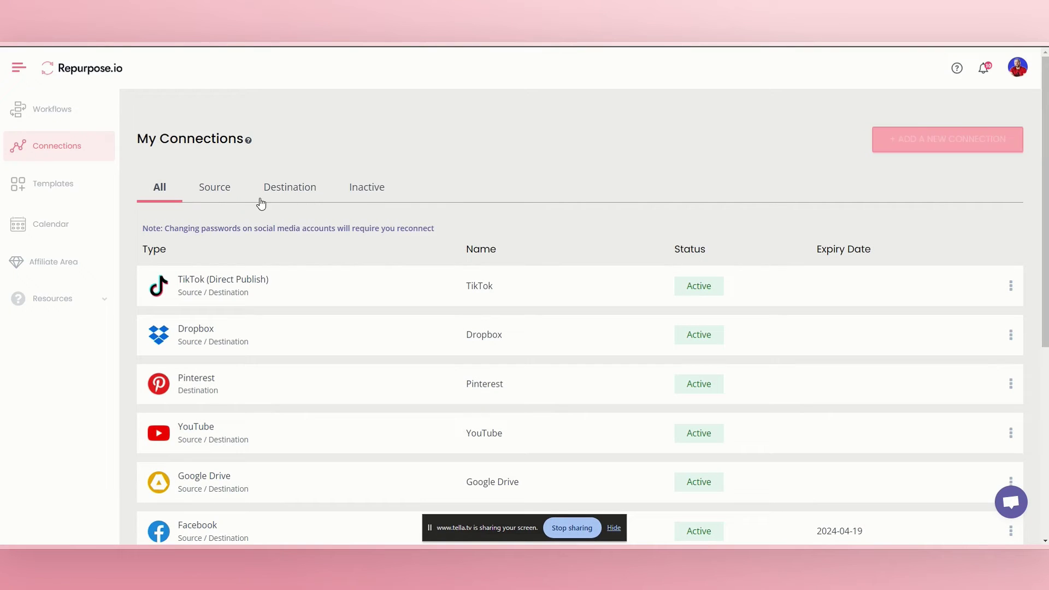
Start a new workflow from the Workflows list named 'Long form youtube to Tiktok shorts'.
{"action": "left_click", "coordinate": [69, 110]}
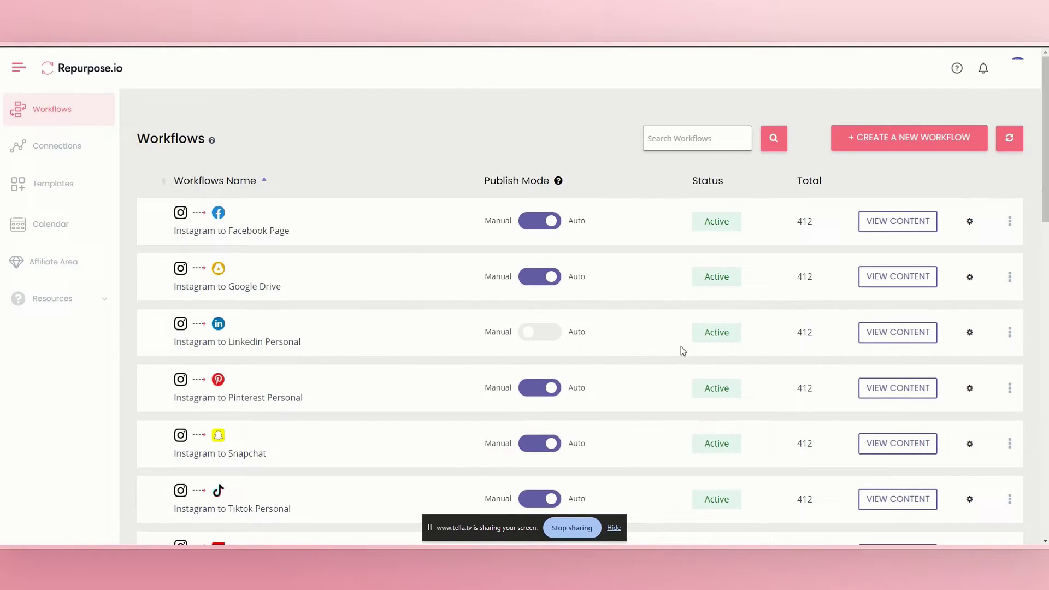
{"action": "scroll", "coordinate": [437, 355], "scroll_direction": "down", "scroll_amount": 10}
{"action": "scroll", "coordinate": [448, 344], "scroll_direction": "down", "scroll_amount": 5}
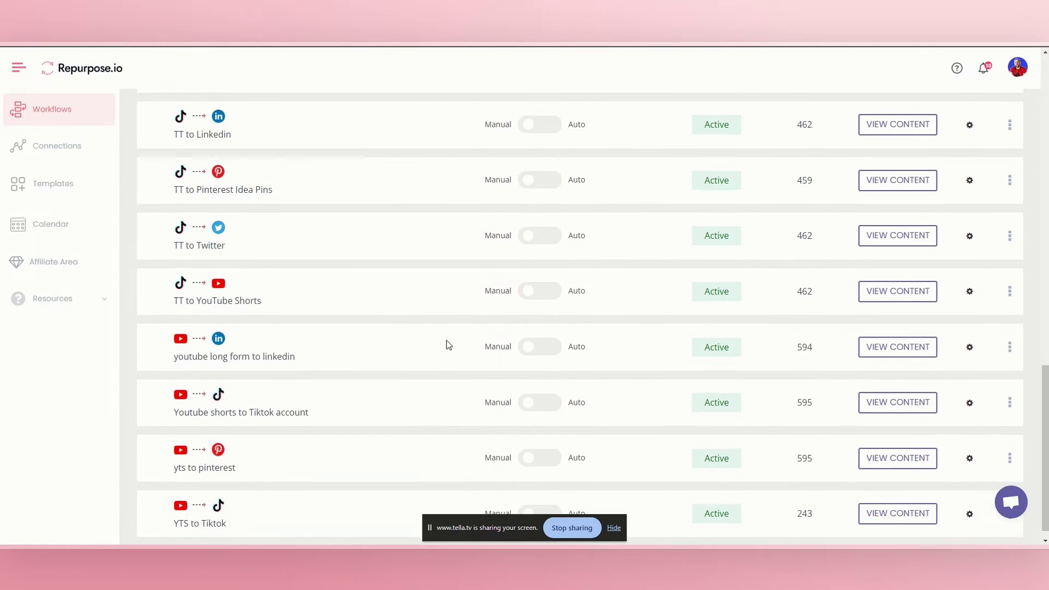
{"action": "scroll", "coordinate": [447, 342], "scroll_direction": "up", "scroll_amount": 15}
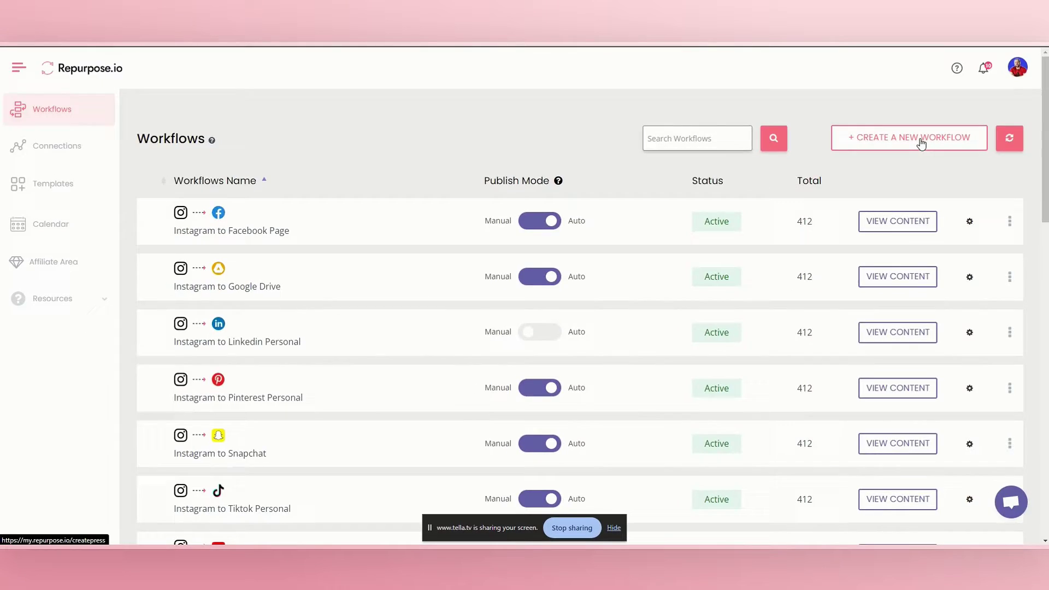
{"action": "left_click", "coordinate": [898, 180]}
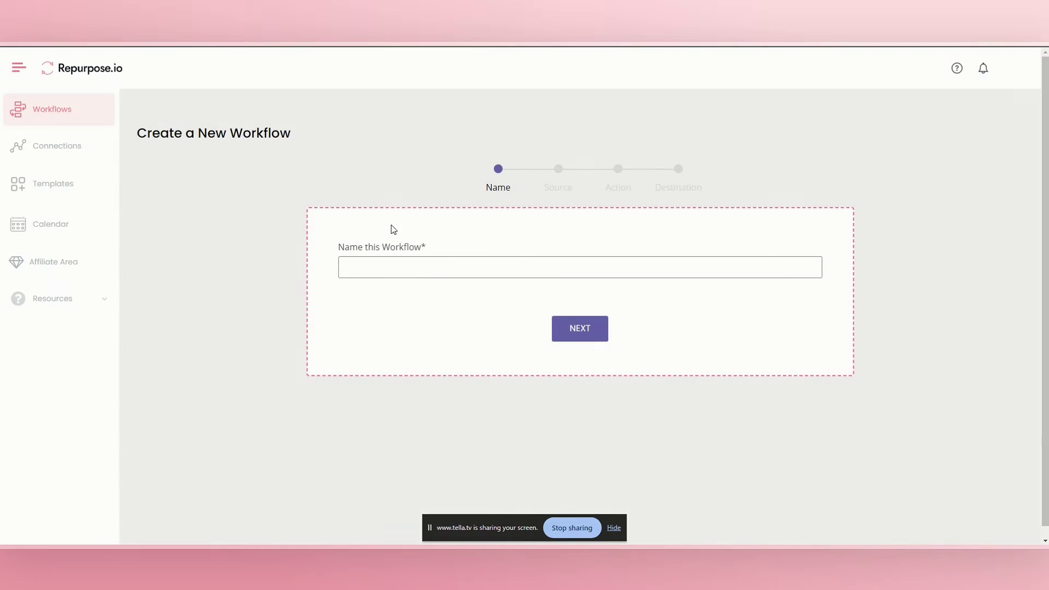
{"action": "left_click", "coordinate": [443, 267]}
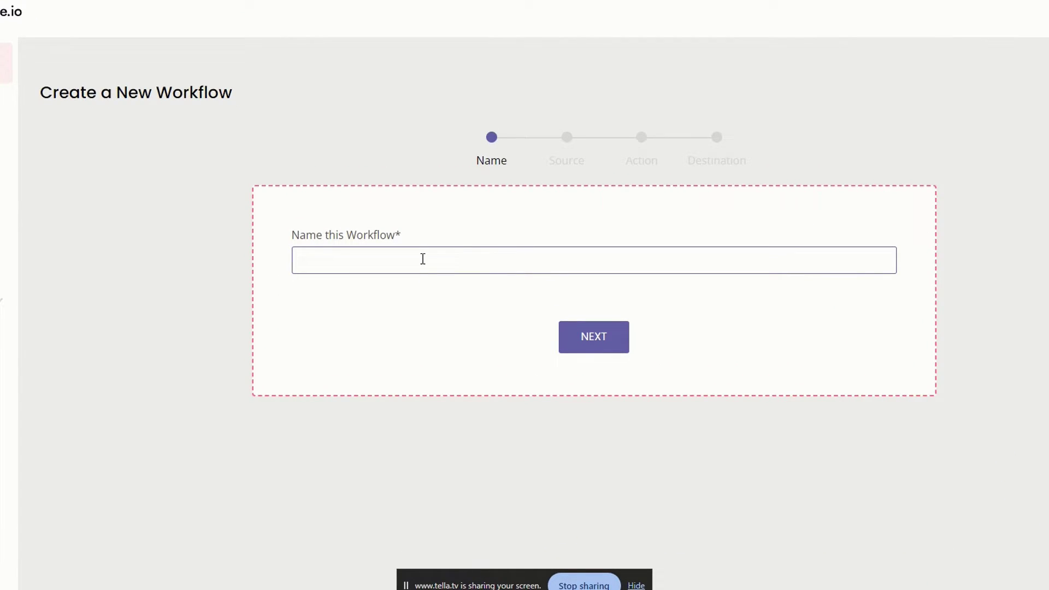
{"action": "type", "text": "Long form youtube to Tik"}
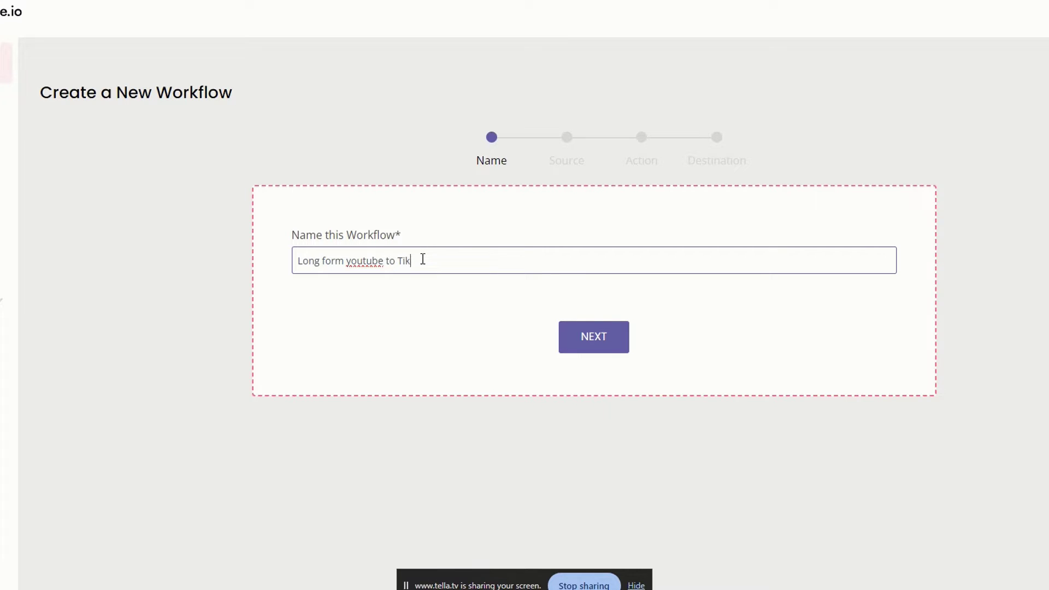
{"action": "type", "text": "tok shorts"}
Set the workflow source to YouTube, limited to Regular Videos.
{"action": "left_click", "coordinate": [584, 332]}
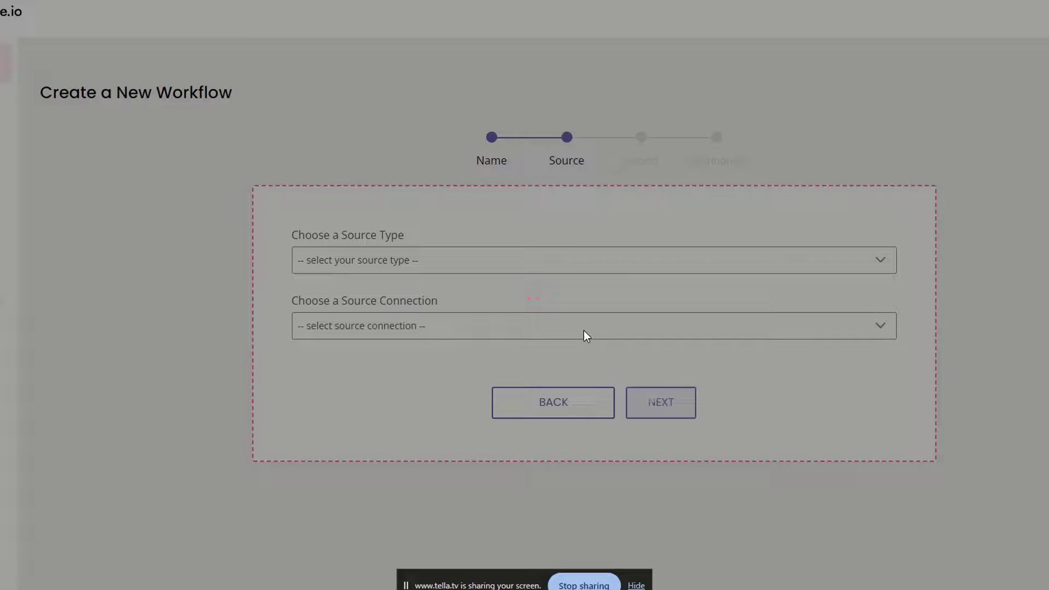
{"action": "left_click", "coordinate": [412, 267]}
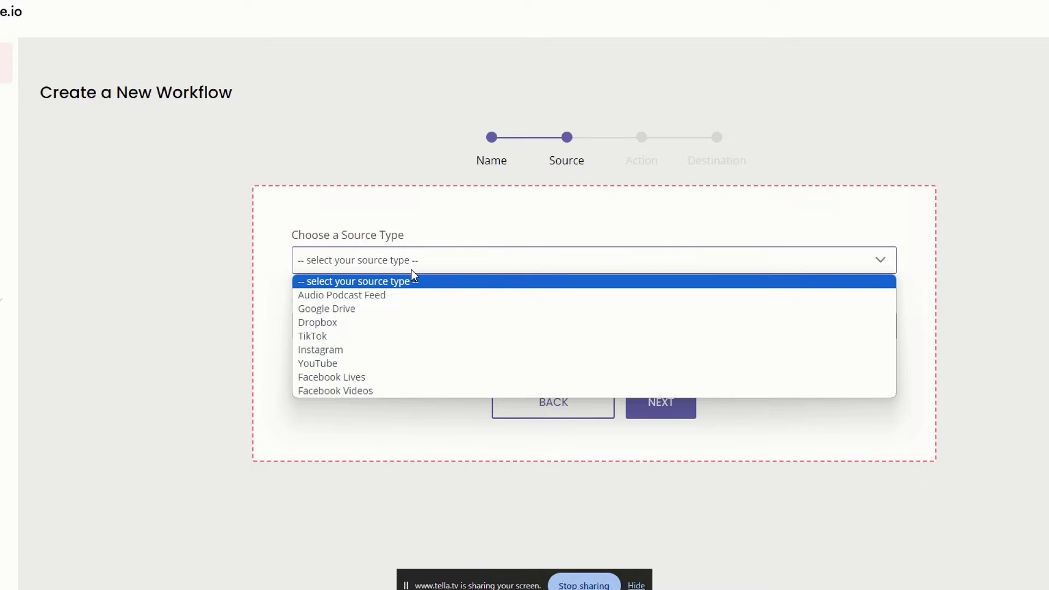
{"action": "left_click", "coordinate": [377, 363]}
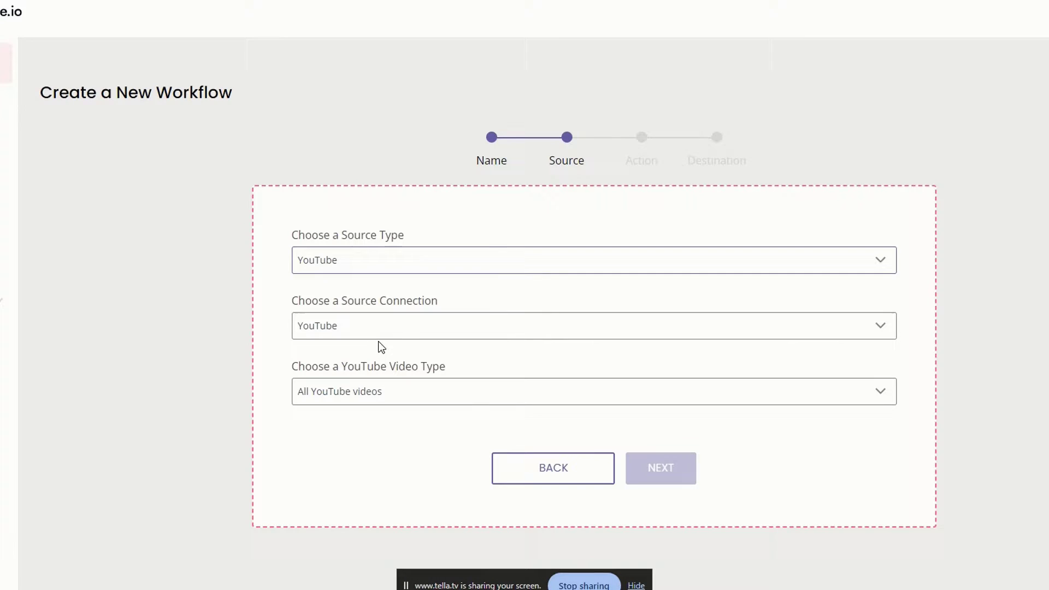
{"action": "left_click", "coordinate": [396, 457]}
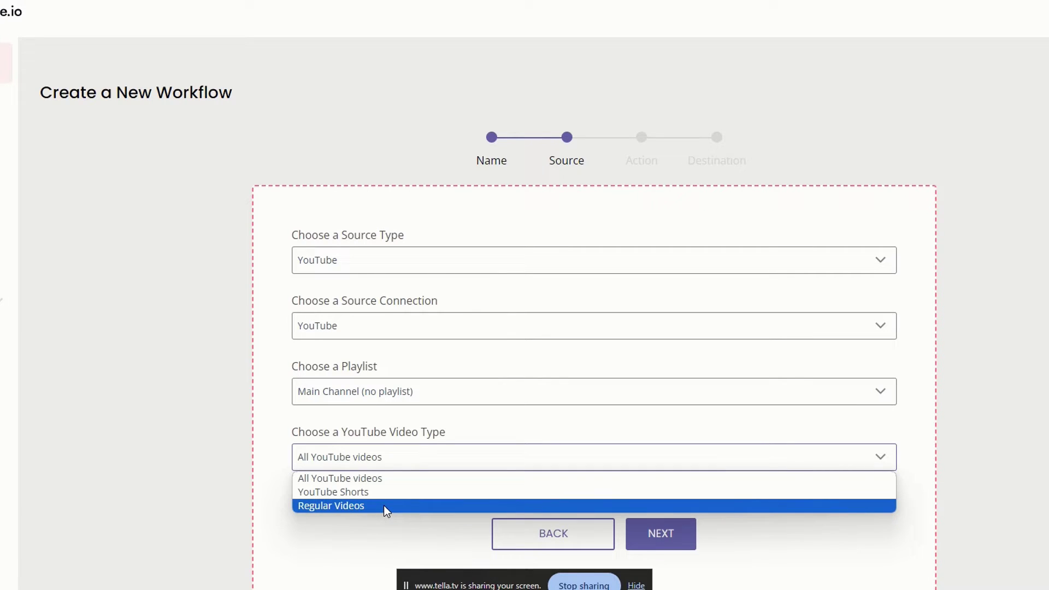
{"action": "left_click", "coordinate": [383, 505]}
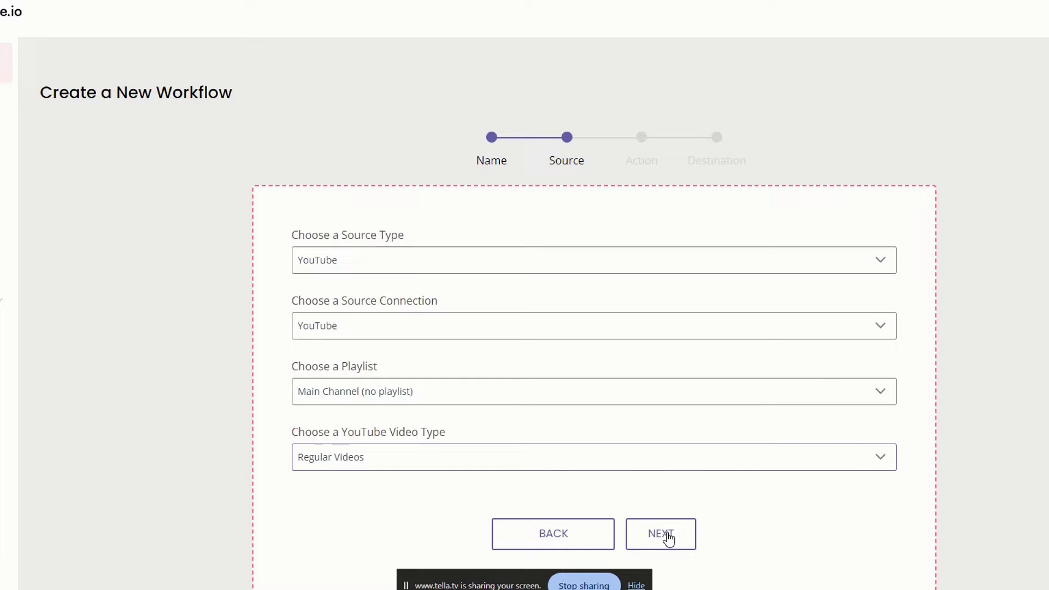
{"action": "left_click", "coordinate": [668, 539]}
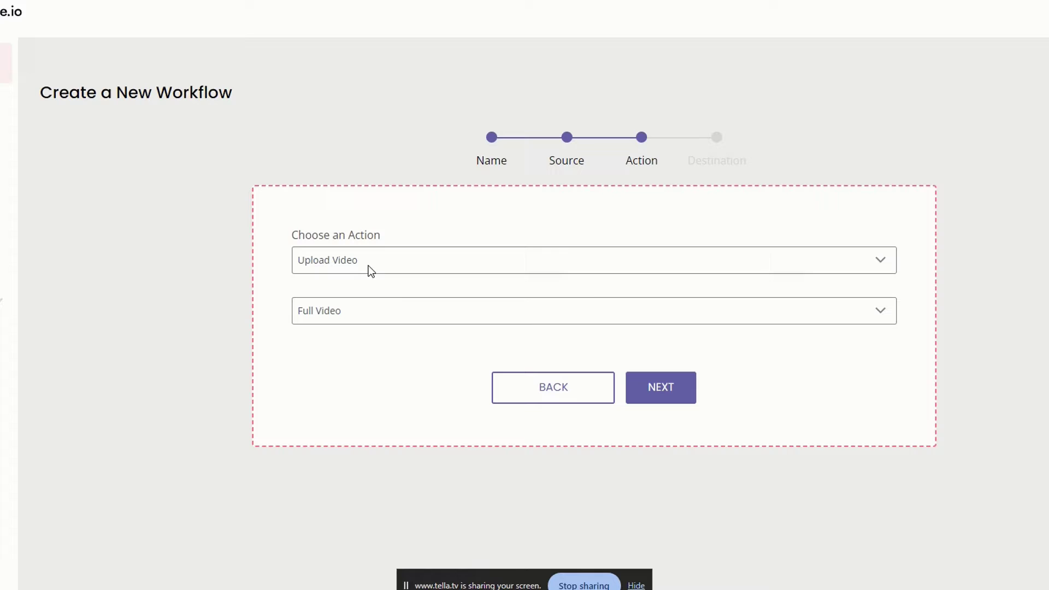
Set the Upload Video action to Snippets (Clips) instead of the full video.
{"action": "left_click", "coordinate": [399, 317]}
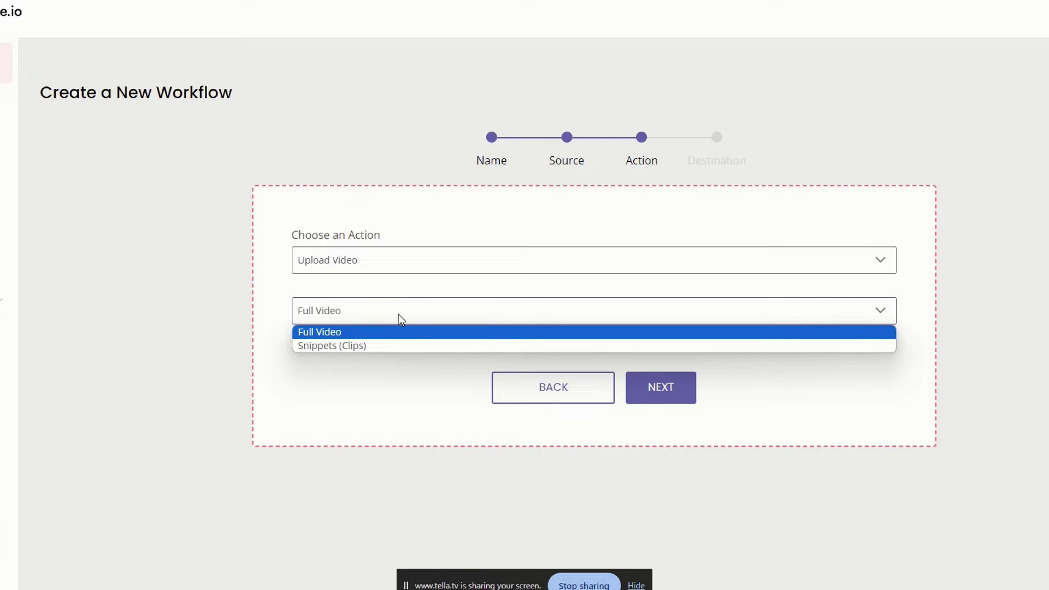
{"action": "left_click", "coordinate": [396, 346]}
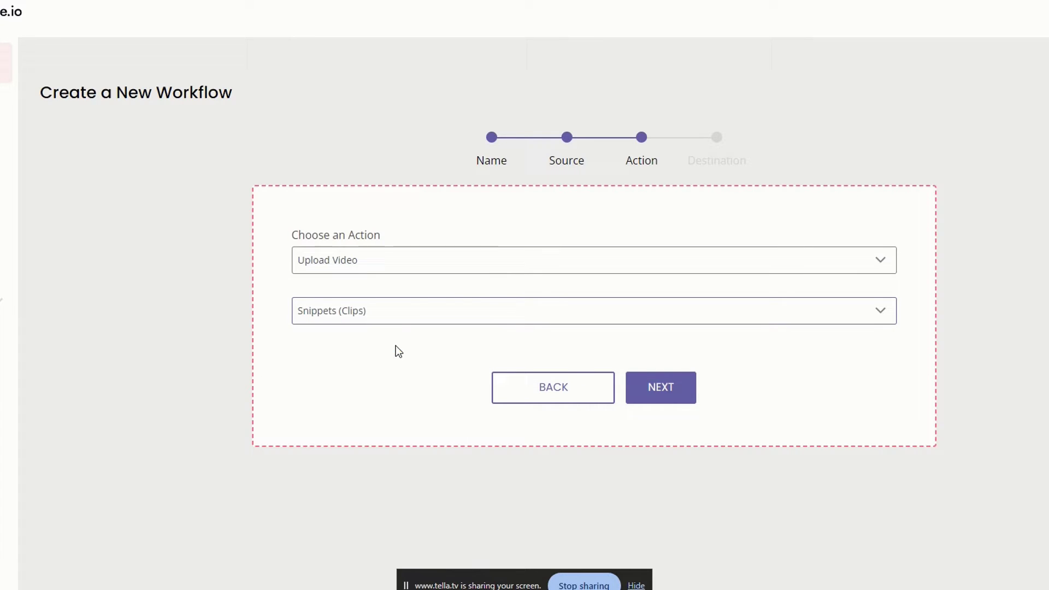
{"action": "left_click", "coordinate": [412, 309]}
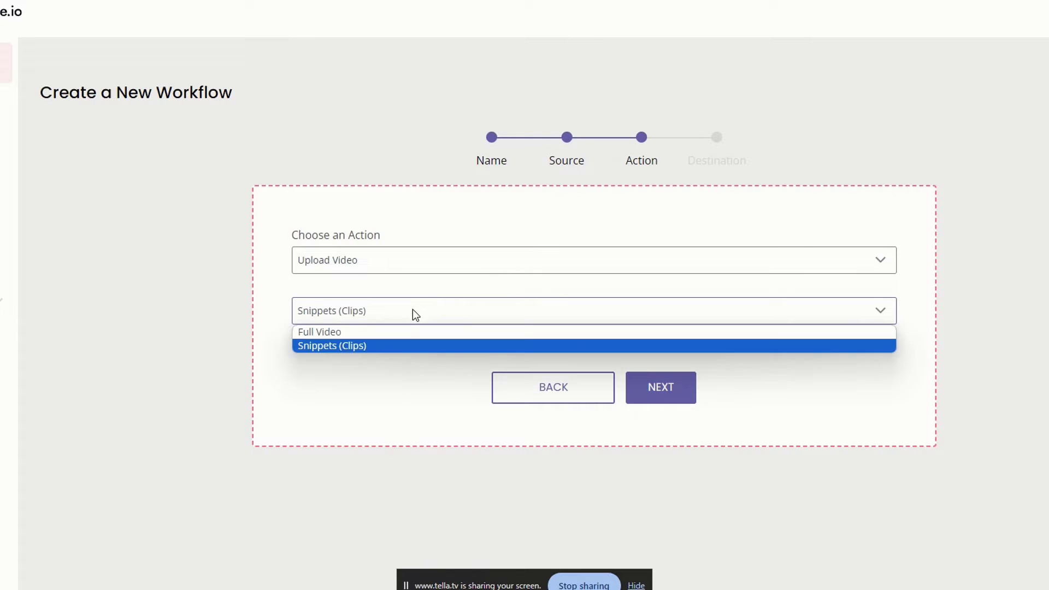
{"action": "left_click", "coordinate": [393, 347]}
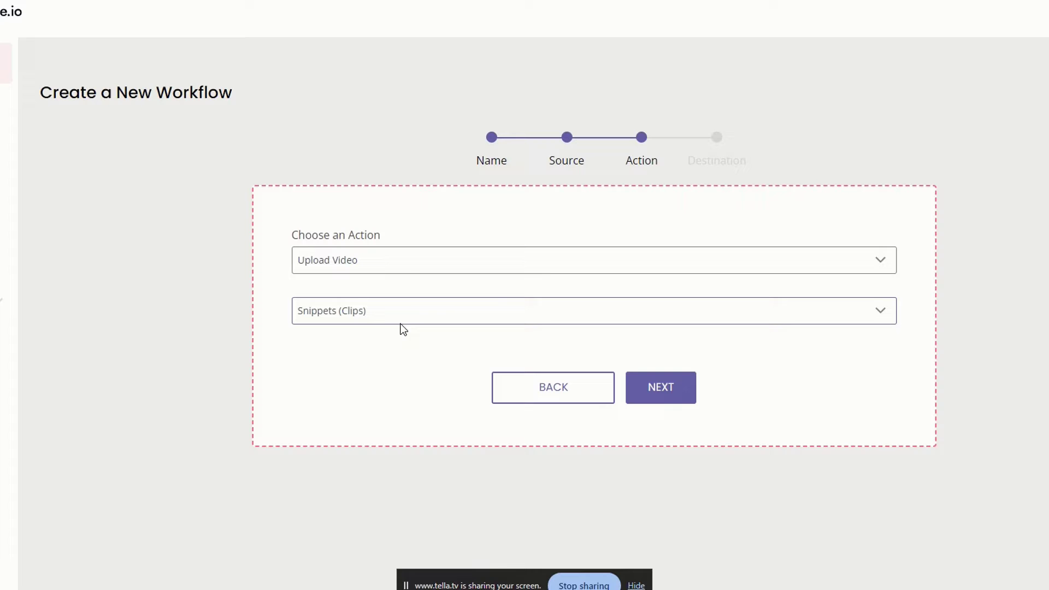
{"action": "left_click", "coordinate": [636, 383]}
Choose TikTok as the destination connection and finish the workflow, then review the workflows list.
{"action": "left_click", "coordinate": [438, 265]}
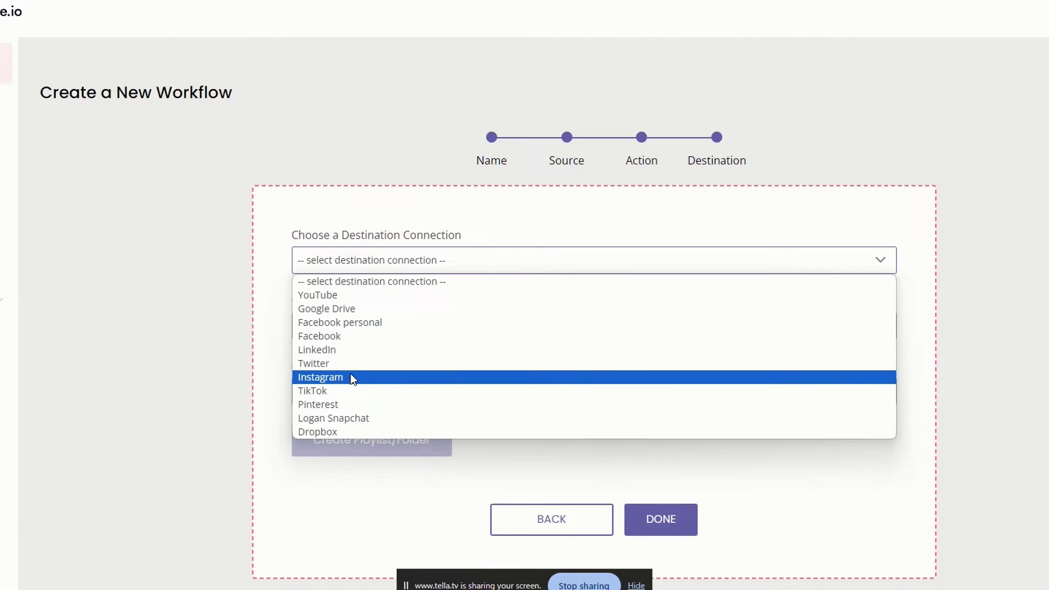
{"action": "left_click", "coordinate": [354, 391]}
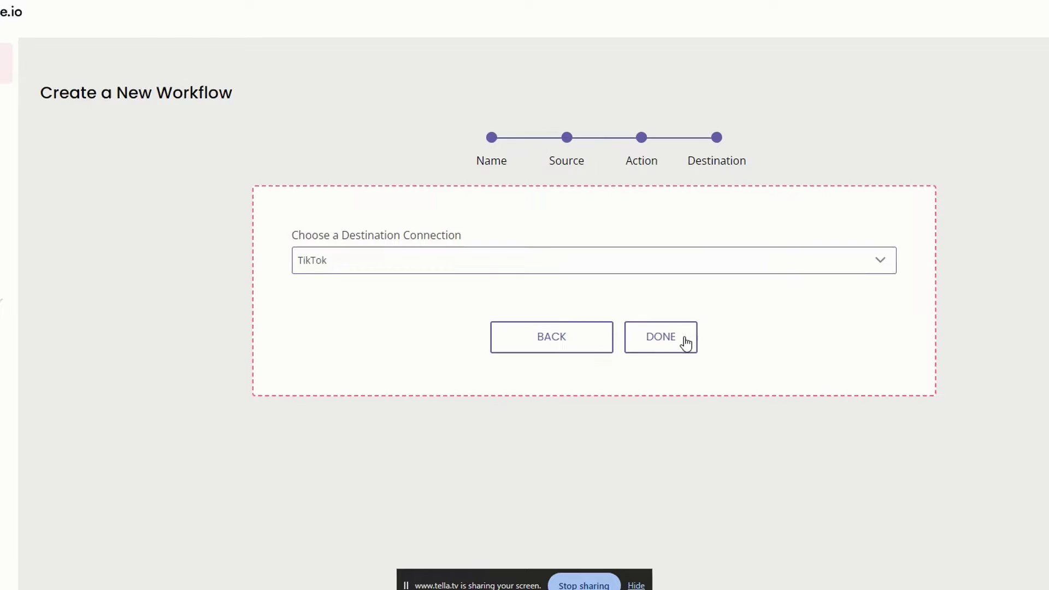
{"action": "left_click", "coordinate": [686, 343]}
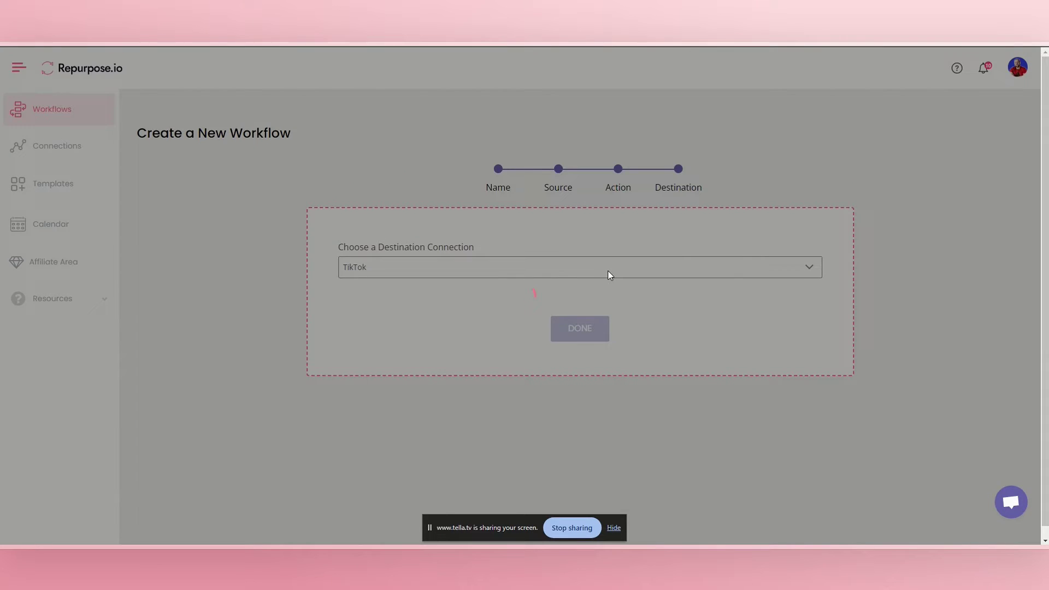
{"action": "scroll", "coordinate": [594, 267], "scroll_direction": "down", "scroll_amount": 15}
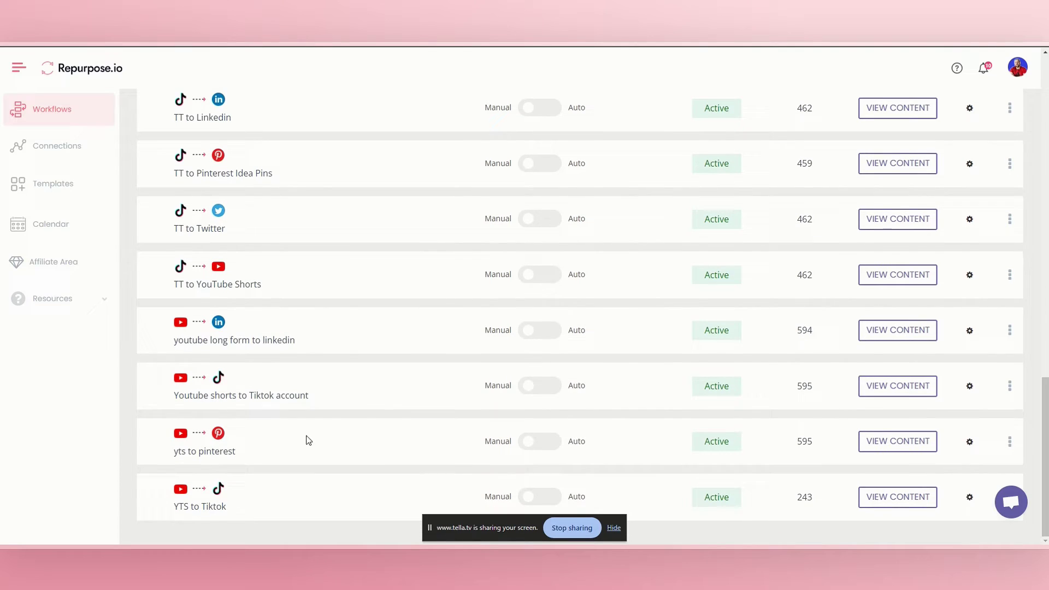
{"action": "scroll", "coordinate": [207, 279], "scroll_direction": "up", "scroll_amount": 10}
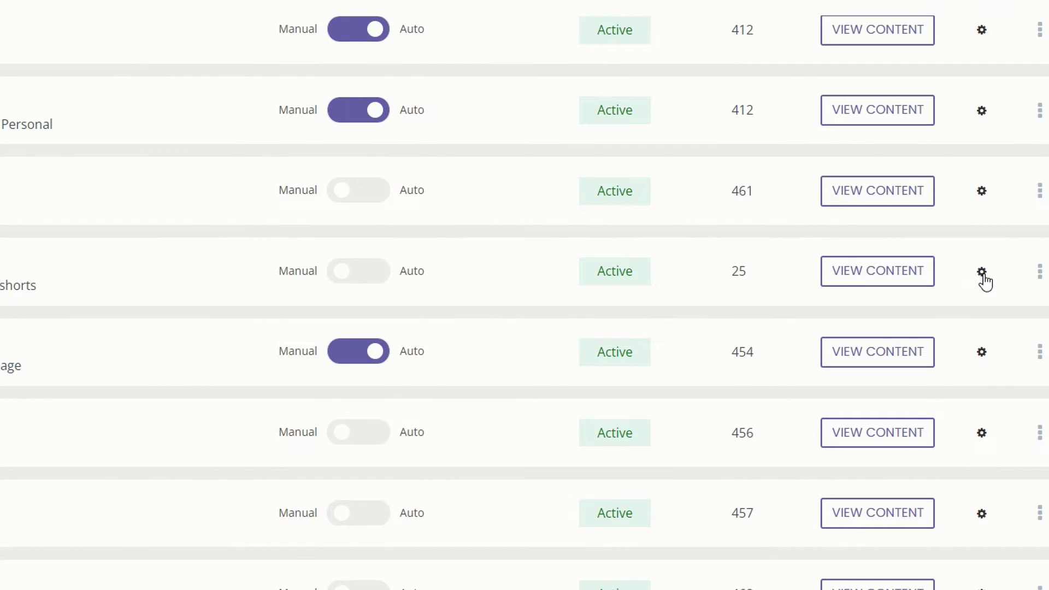
Open the YouTube To TikTok workflow settings and set Video style to Vertical video.
{"action": "left_click", "coordinate": [982, 274]}
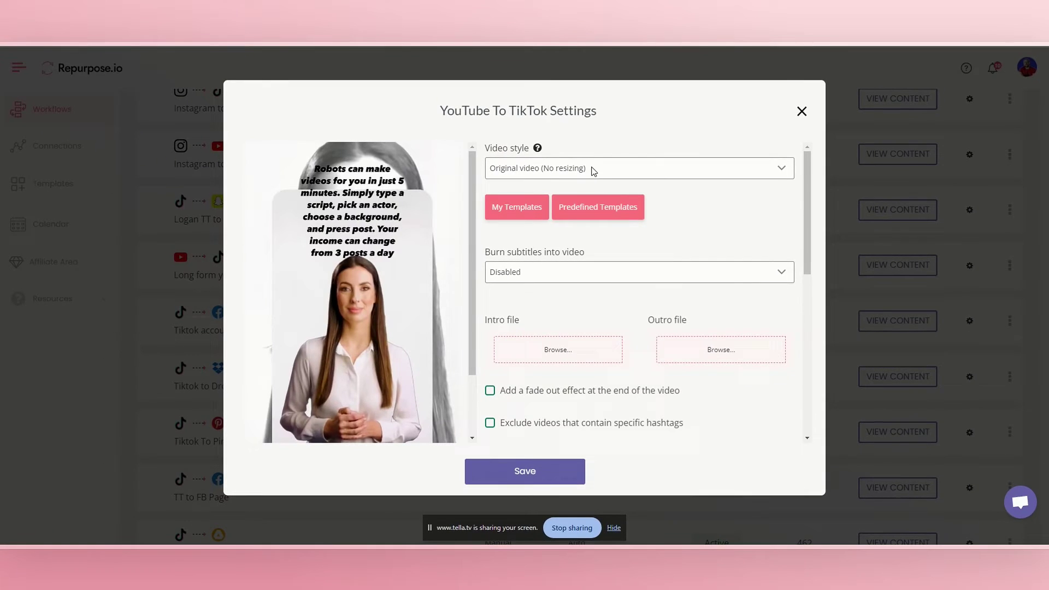
{"action": "left_click", "coordinate": [580, 171]}
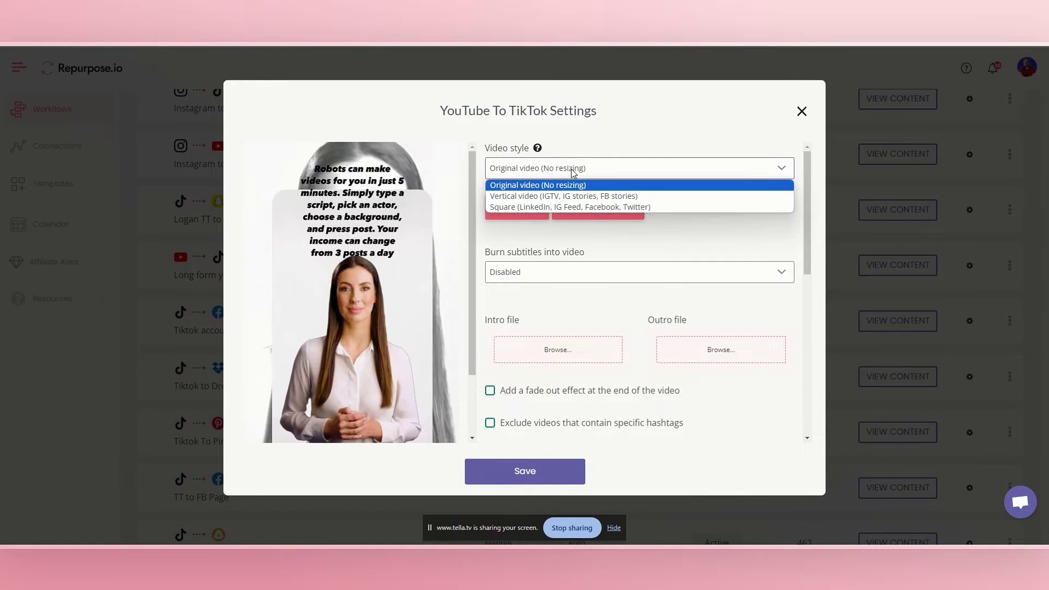
{"action": "left_click", "coordinate": [558, 197]}
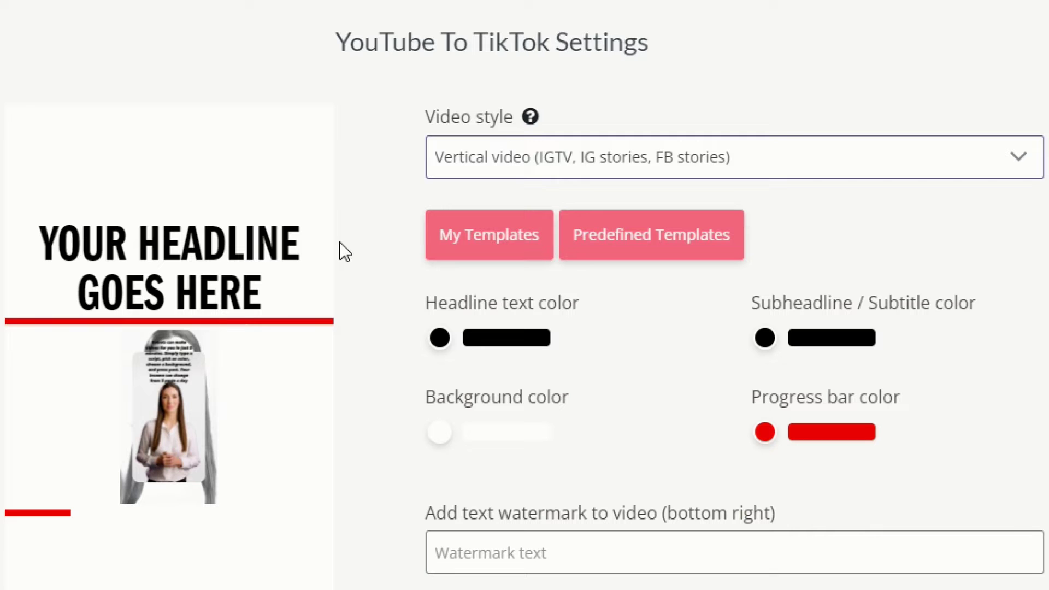
Pick True Vertical 01 from the predefined templates and save the workflow settings.
{"action": "left_click", "coordinate": [694, 242]}
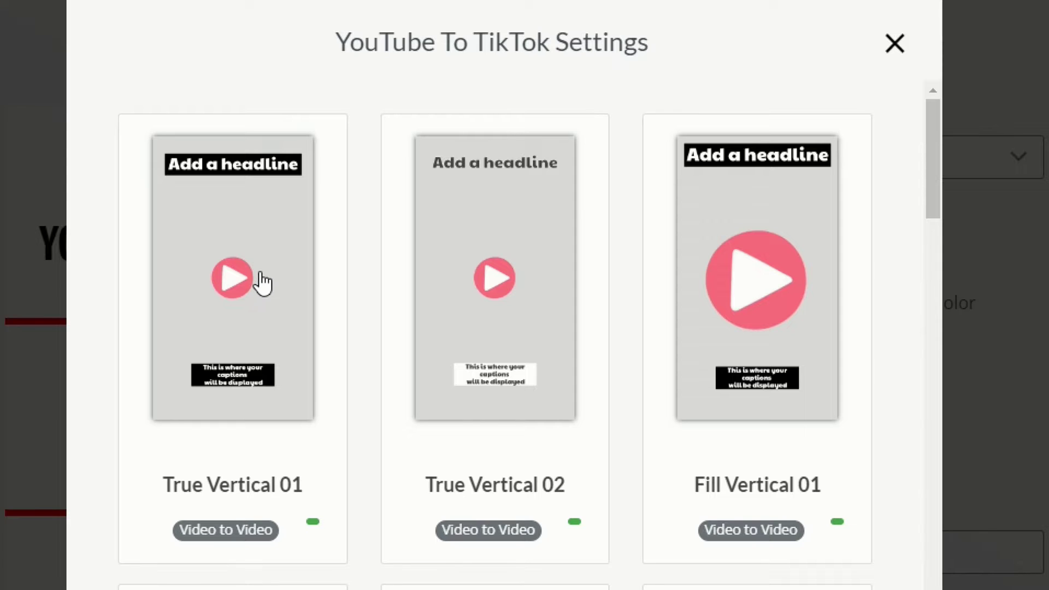
{"action": "scroll", "coordinate": [256, 287], "scroll_direction": "down", "scroll_amount": 2}
{"action": "scroll", "coordinate": [311, 445], "scroll_direction": "down", "scroll_amount": 6}
{"action": "scroll", "coordinate": [311, 448], "scroll_direction": "up", "scroll_amount": 8}
{"action": "scroll", "coordinate": [789, 415], "scroll_direction": "down", "scroll_amount": 2}
{"action": "scroll", "coordinate": [527, 452], "scroll_direction": "down", "scroll_amount": 4}
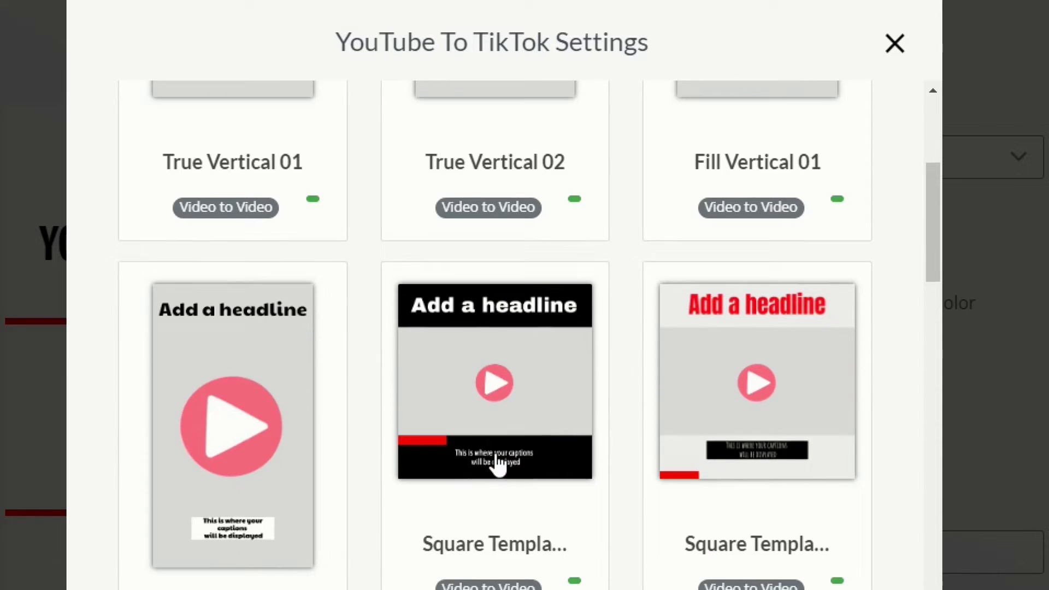
{"action": "scroll", "coordinate": [498, 461], "scroll_direction": "up", "scroll_amount": 6}
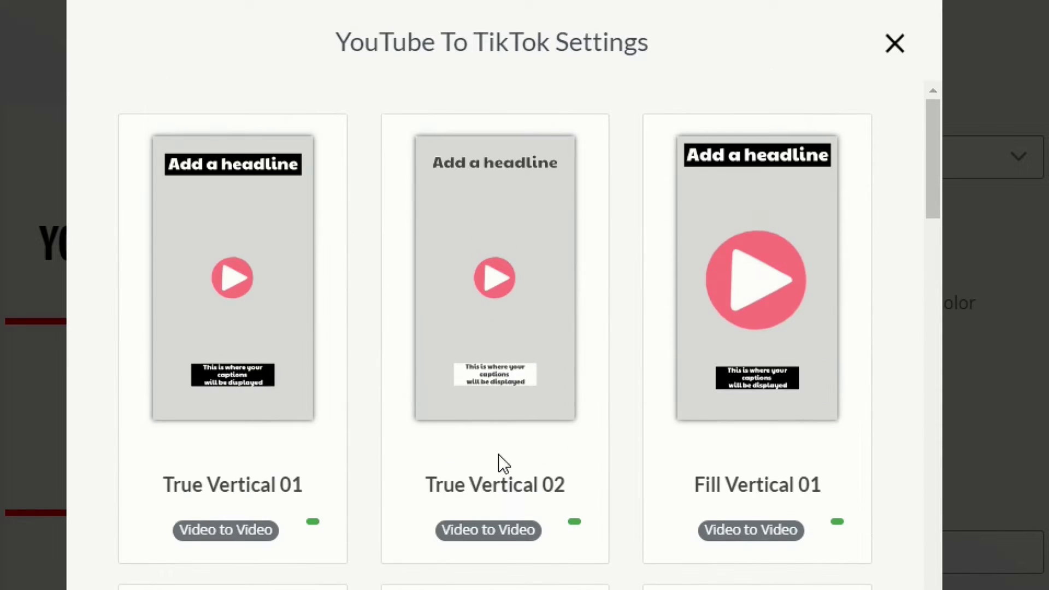
{"action": "left_click", "coordinate": [252, 315]}
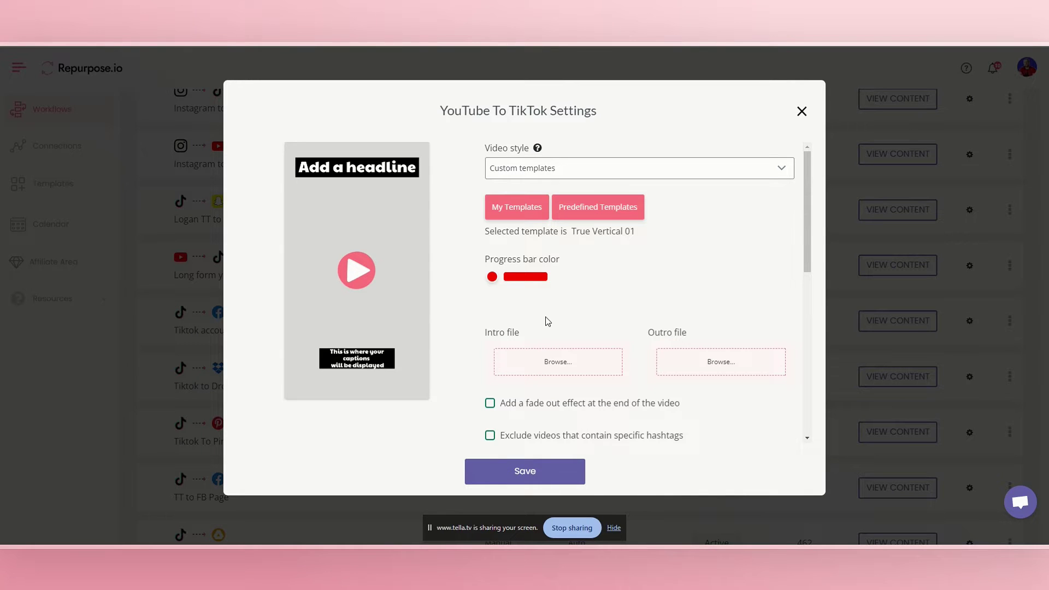
{"action": "scroll", "coordinate": [548, 321], "scroll_direction": "down", "scroll_amount": 3}
{"action": "scroll", "coordinate": [553, 424], "scroll_direction": "up", "scroll_amount": 3}
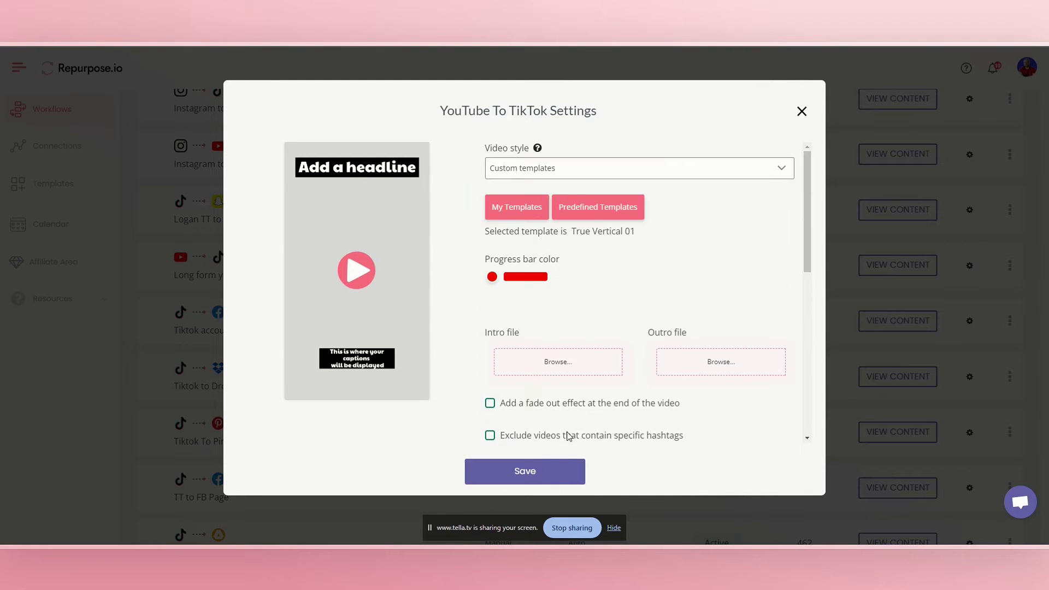
{"action": "left_click", "coordinate": [542, 477]}
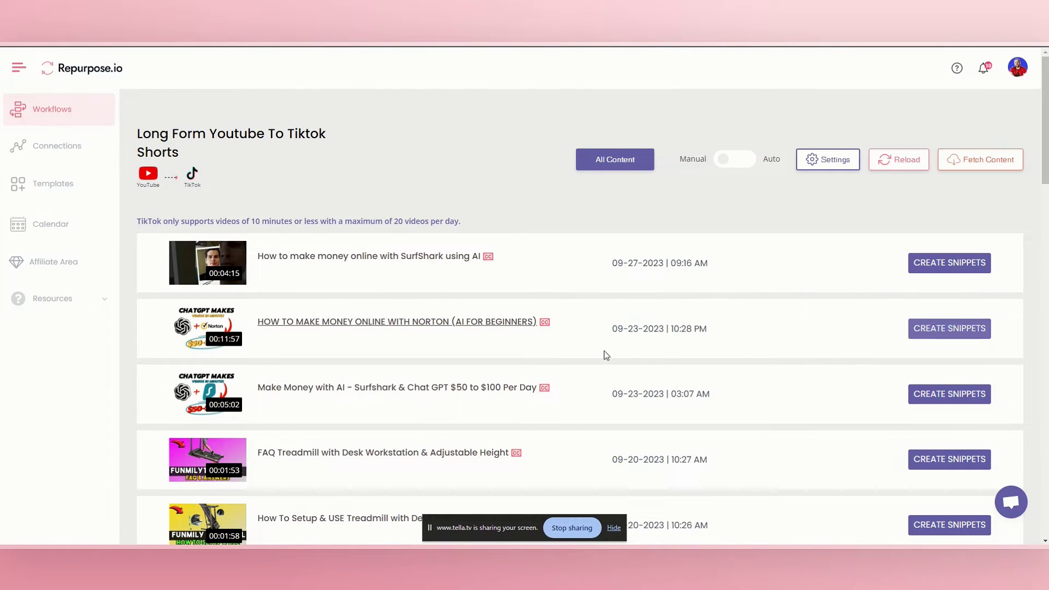
Open Create Snippets for the HOW TO MAKE MONEY ONLINE WITH NORTON (AI FOR BEGINNERS) video.
{"action": "left_click", "coordinate": [921, 328]}
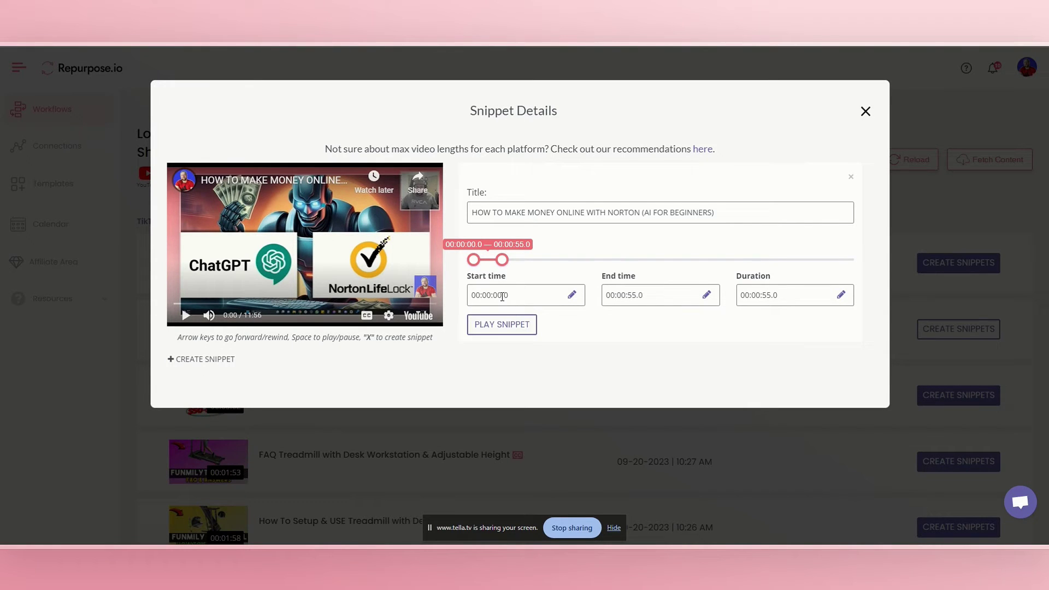
Extend the snippet end to 00:03:14.4, add a second snippet, and close the editor.
{"action": "left_click_drag", "start_coordinate": [503, 261], "coordinate": [535, 260]}
{"action": "left_click", "coordinate": [207, 359]}
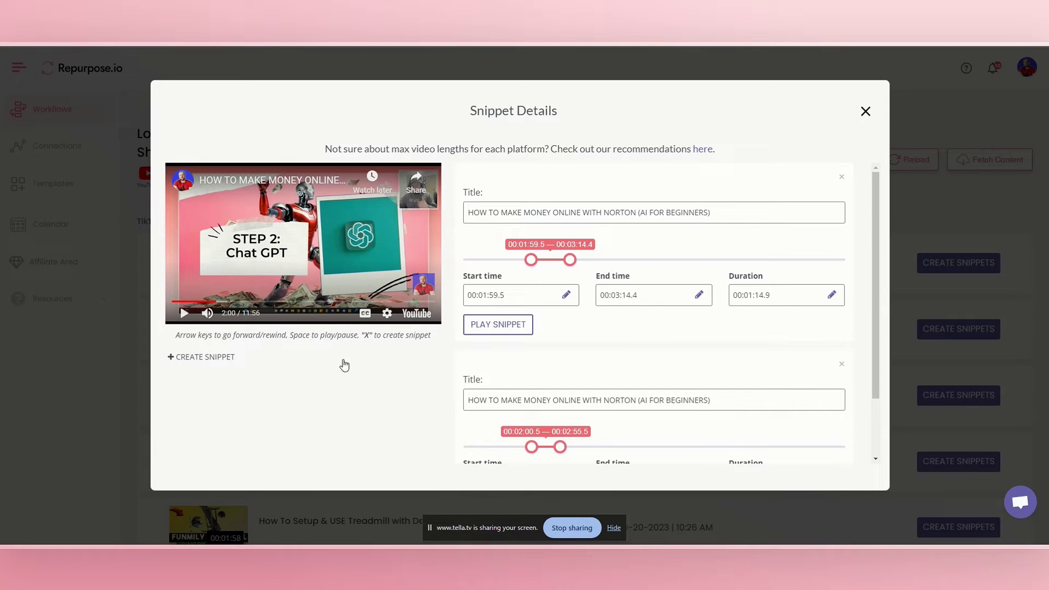
{"action": "scroll", "coordinate": [547, 392], "scroll_direction": "down", "scroll_amount": 2}
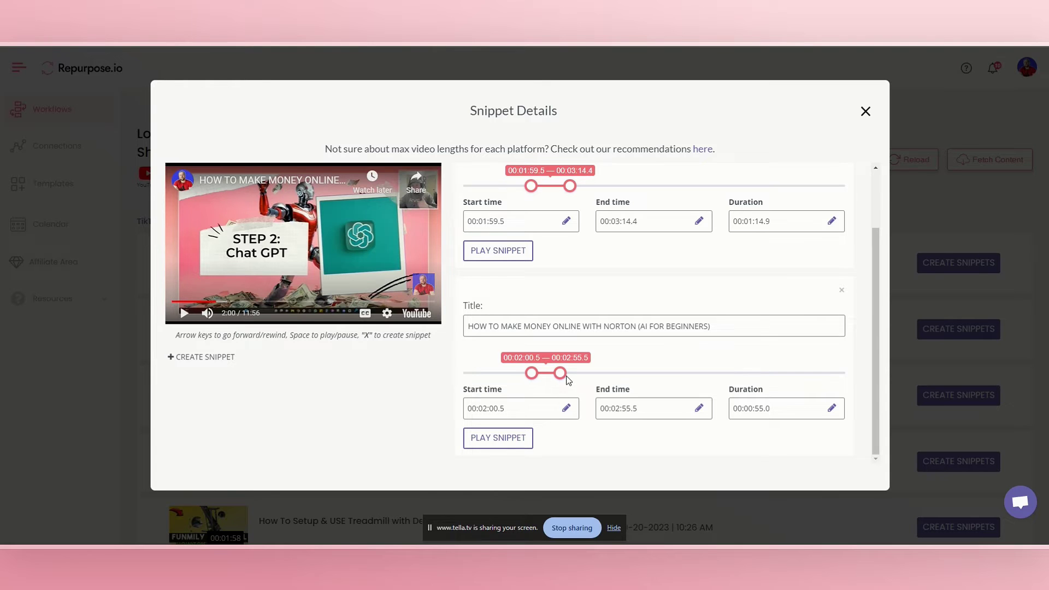
{"action": "key", "text": "Escape"}
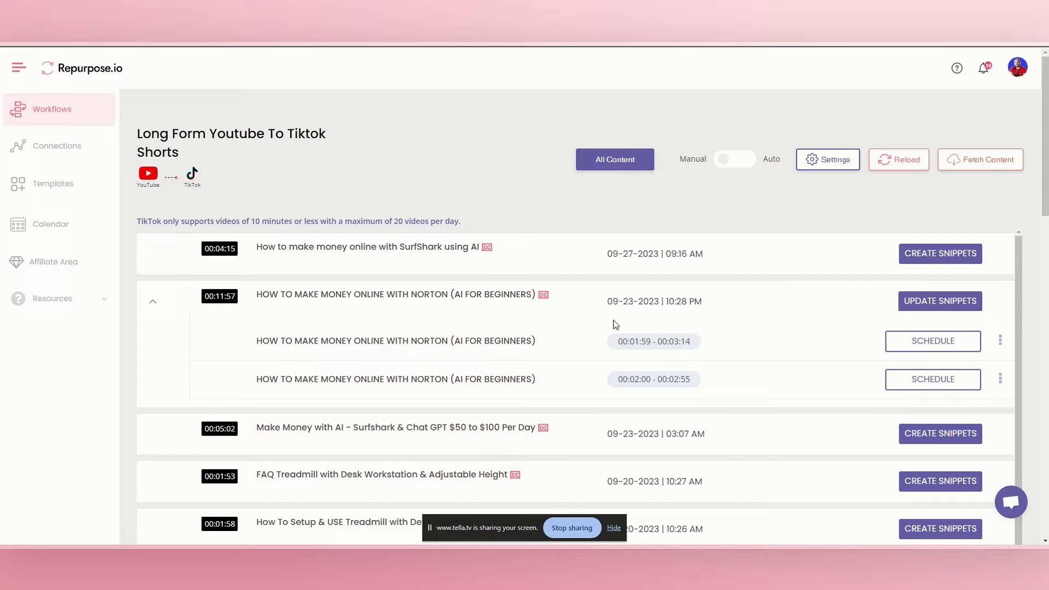
Open and review the Publish Preview for the 00:02:00–00:02:55 Norton snippet.
{"action": "left_click", "coordinate": [924, 341]}
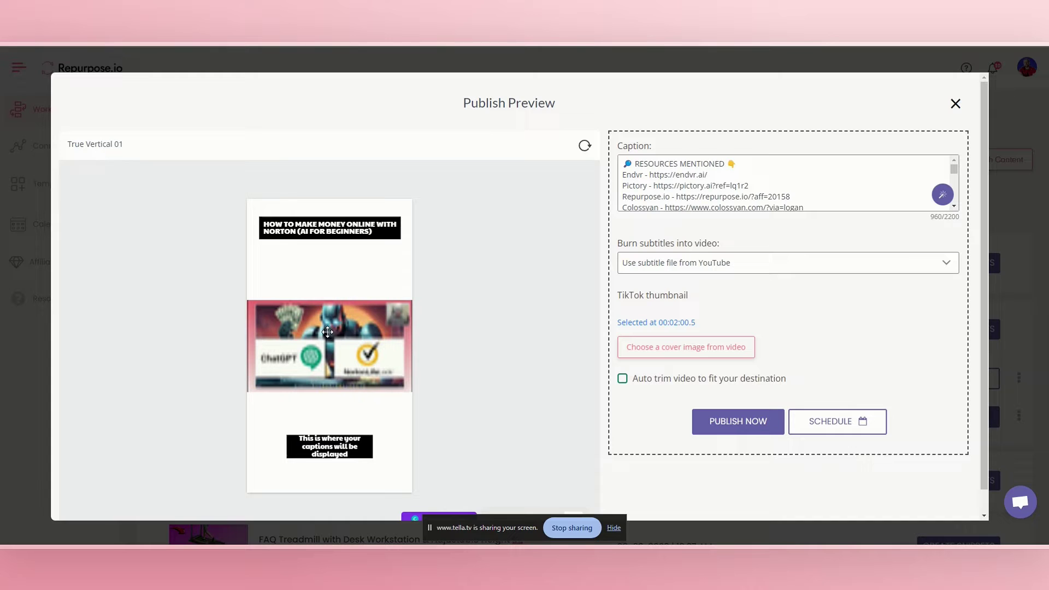
{"action": "scroll", "coordinate": [387, 323], "scroll_direction": "down", "scroll_amount": 1}
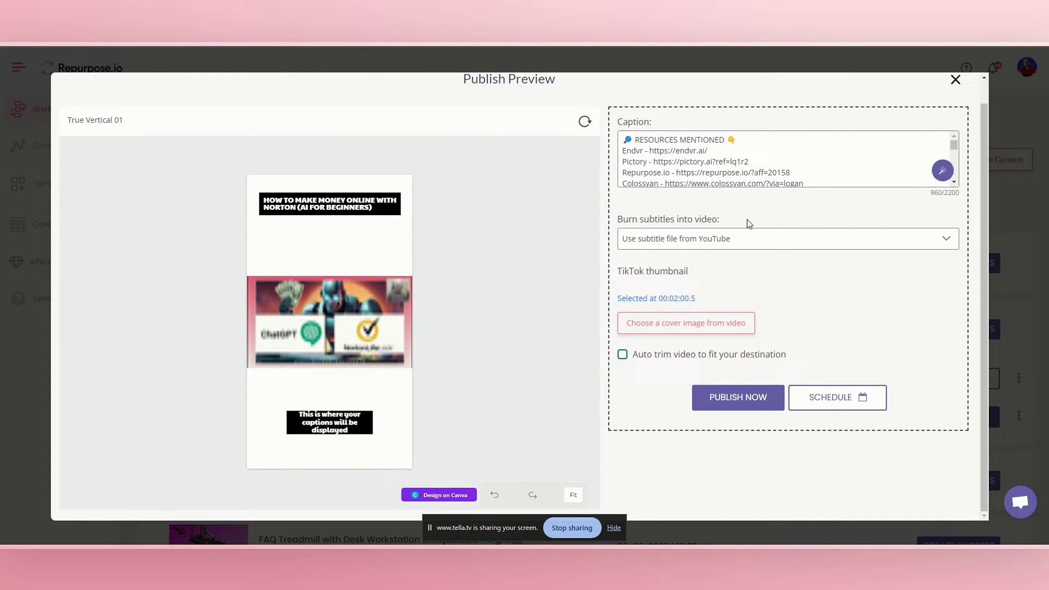
{"action": "scroll", "coordinate": [773, 188], "scroll_direction": "up", "scroll_amount": 1}
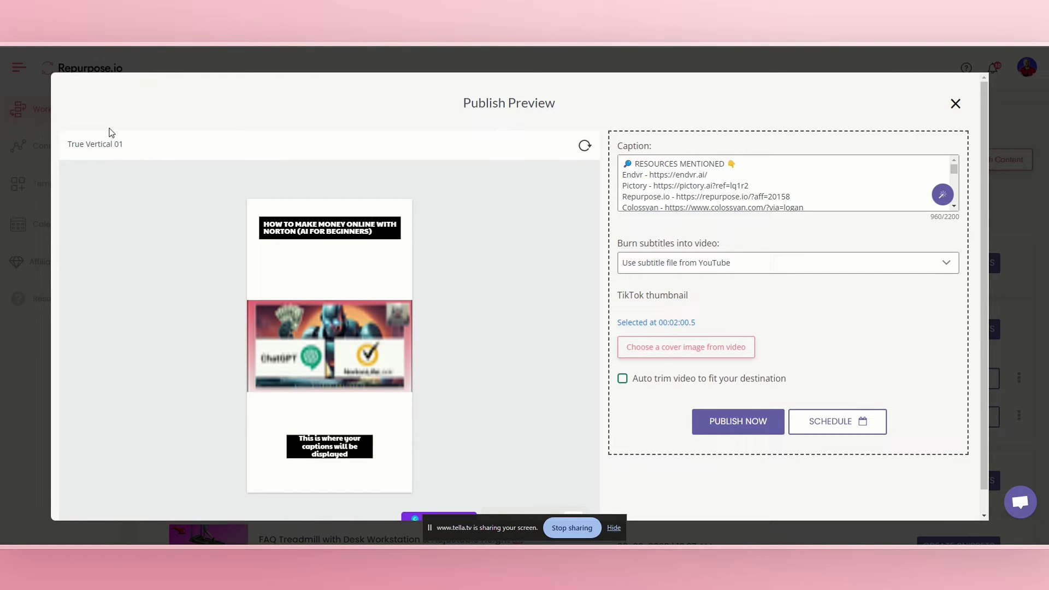
Close the publish preview and return to the workflows list.
{"action": "left_click", "coordinate": [955, 104]}
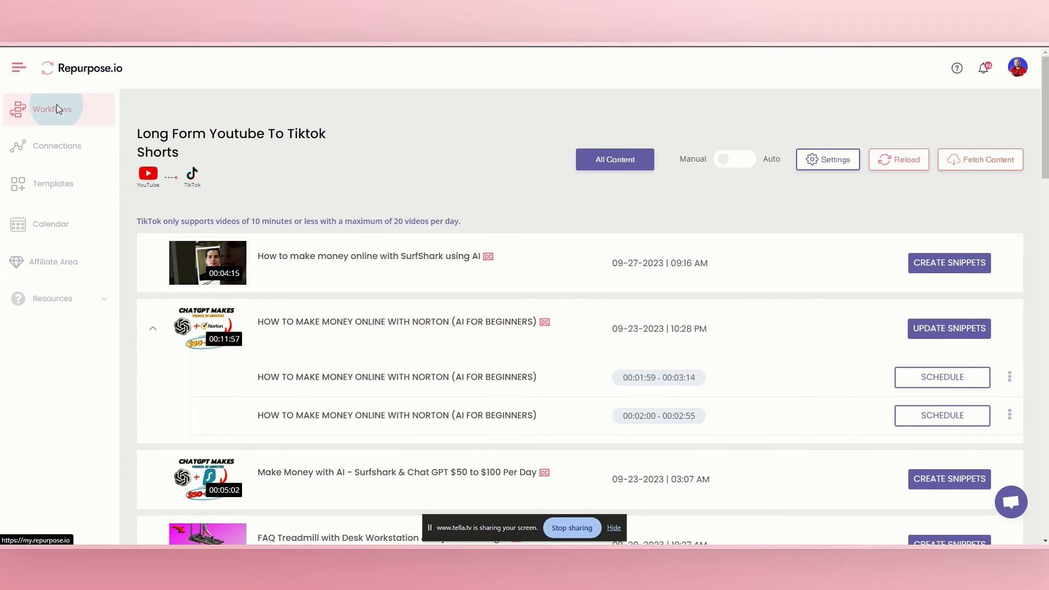
{"action": "left_click", "coordinate": [52, 109]}
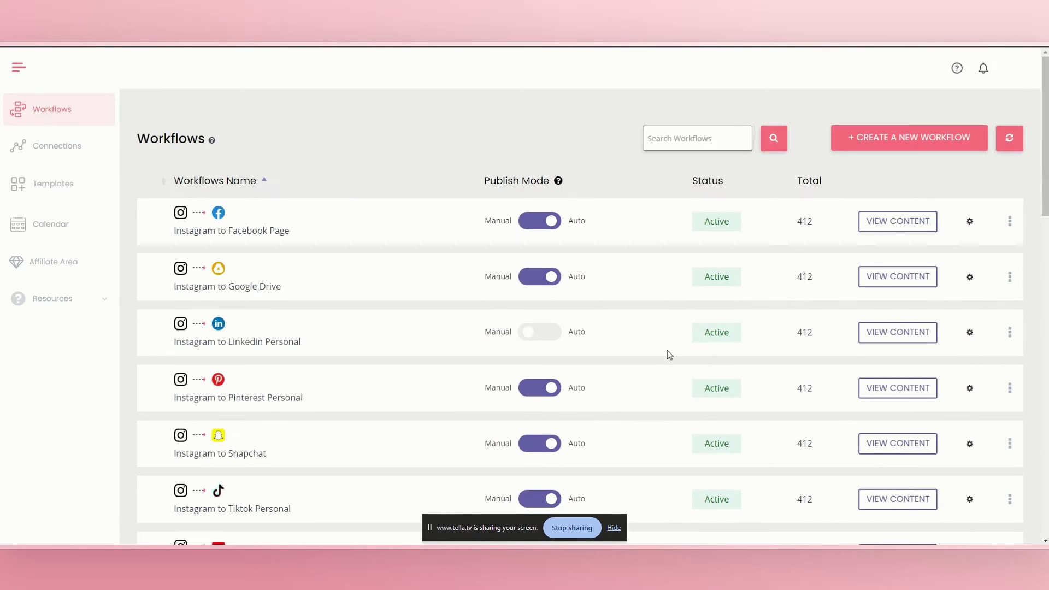
{"action": "scroll", "coordinate": [656, 346], "scroll_direction": "down", "scroll_amount": 6}
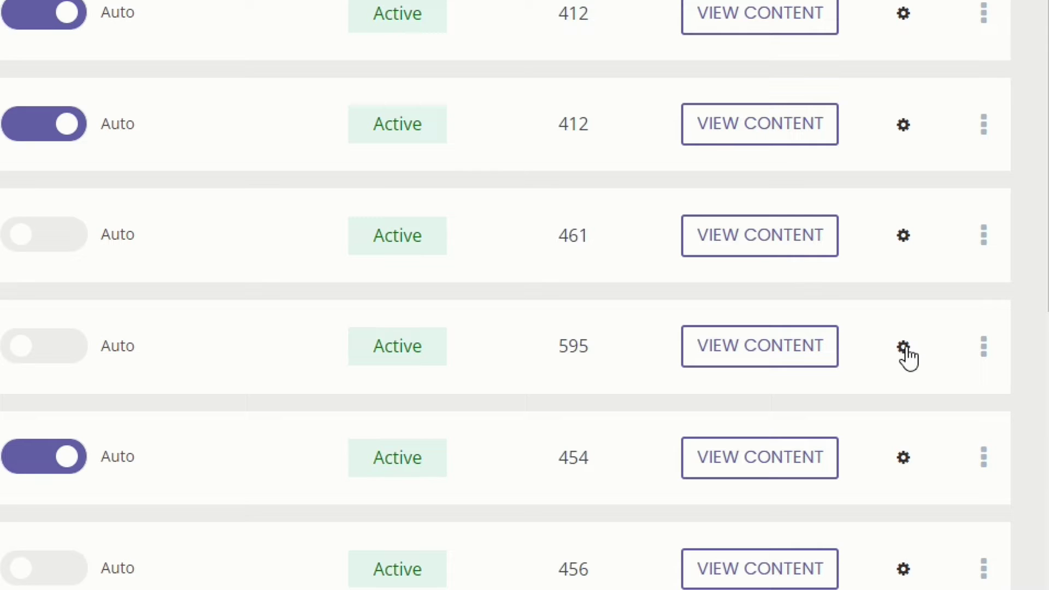
Apply the Fill Vertical 01 template, save, and preview the 00:01:59–00:03:14 snippet.
{"action": "left_click", "coordinate": [904, 349]}
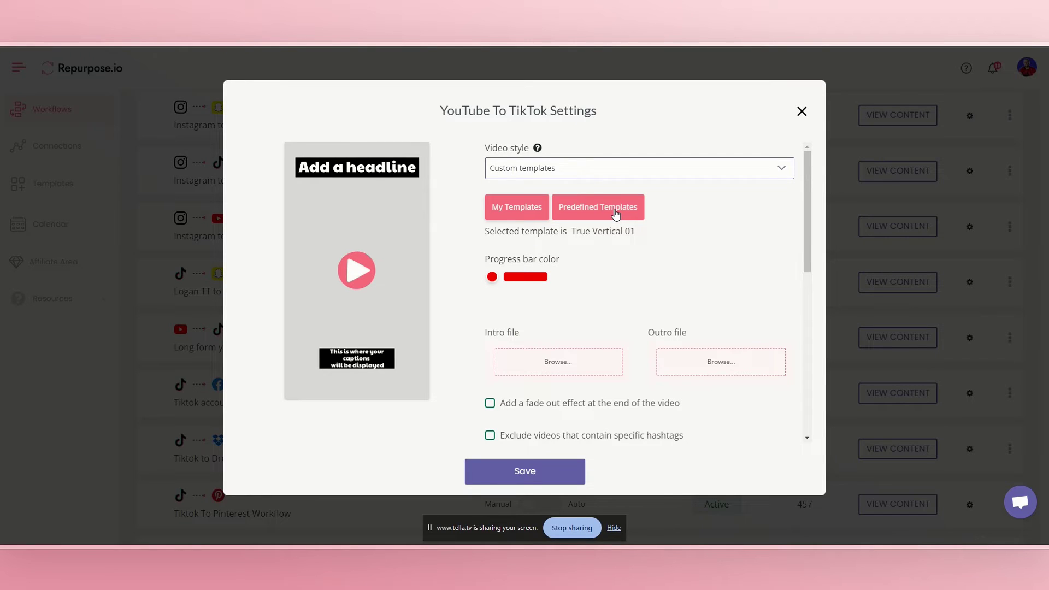
{"action": "left_click", "coordinate": [615, 213]}
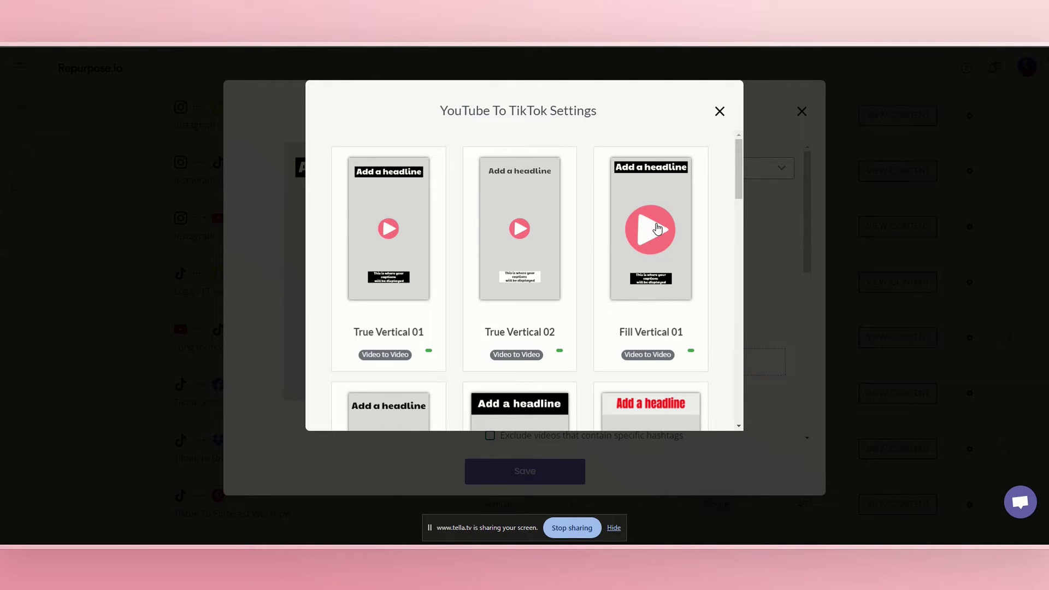
{"action": "scroll", "coordinate": [657, 230], "scroll_direction": "down", "scroll_amount": 2}
{"action": "left_click", "coordinate": [656, 176]}
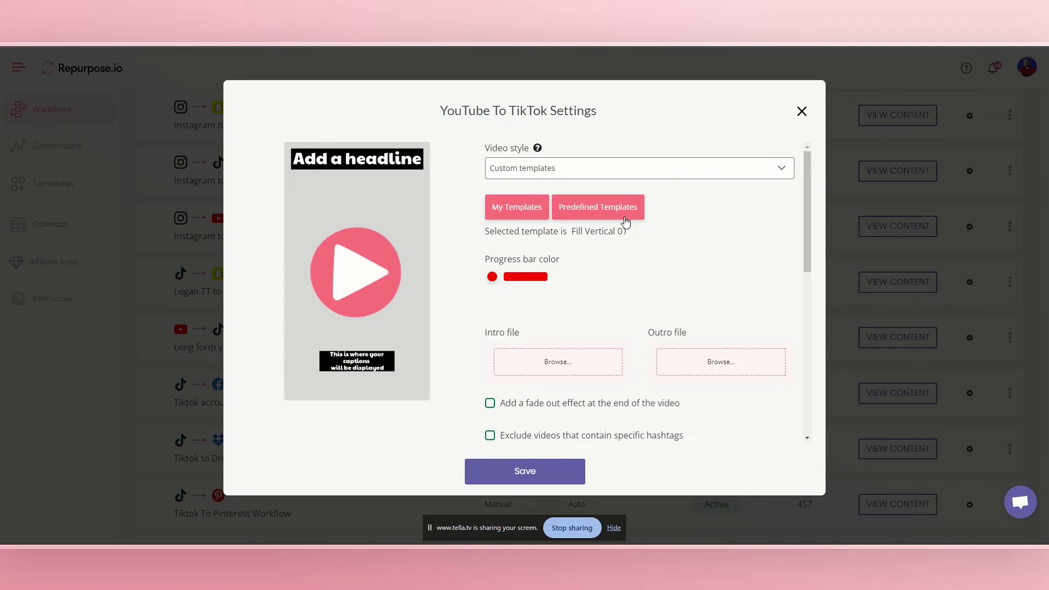
{"action": "left_click", "coordinate": [540, 472]}
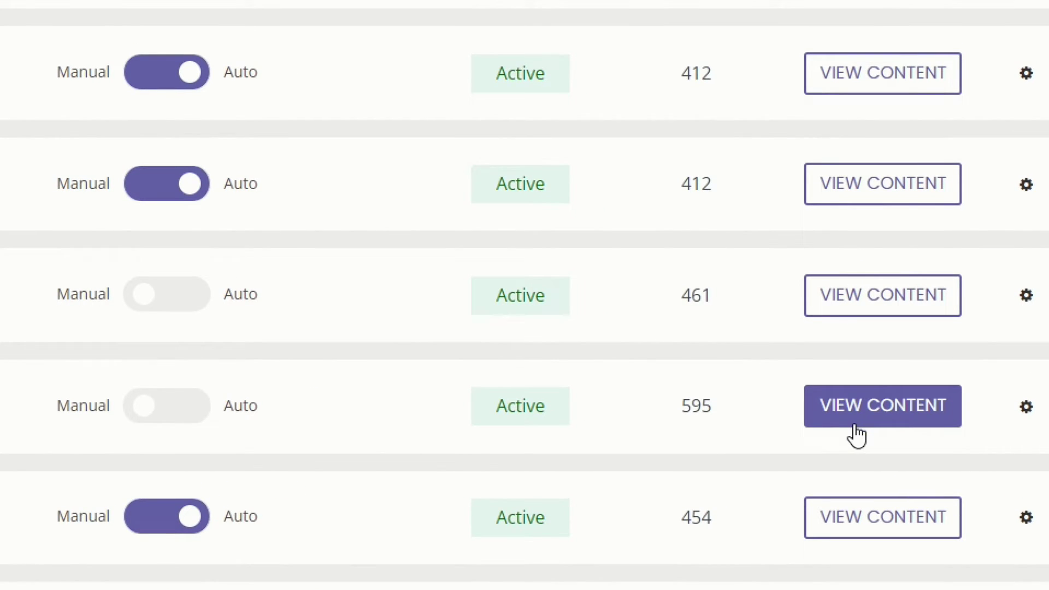
{"action": "left_click", "coordinate": [854, 421]}
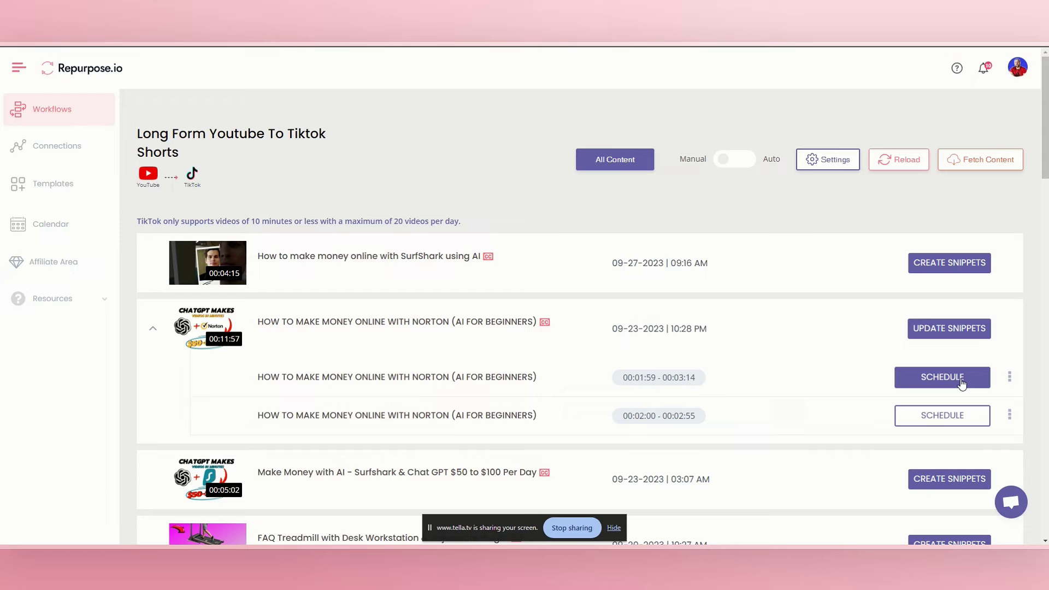
{"action": "left_click", "coordinate": [942, 378]}
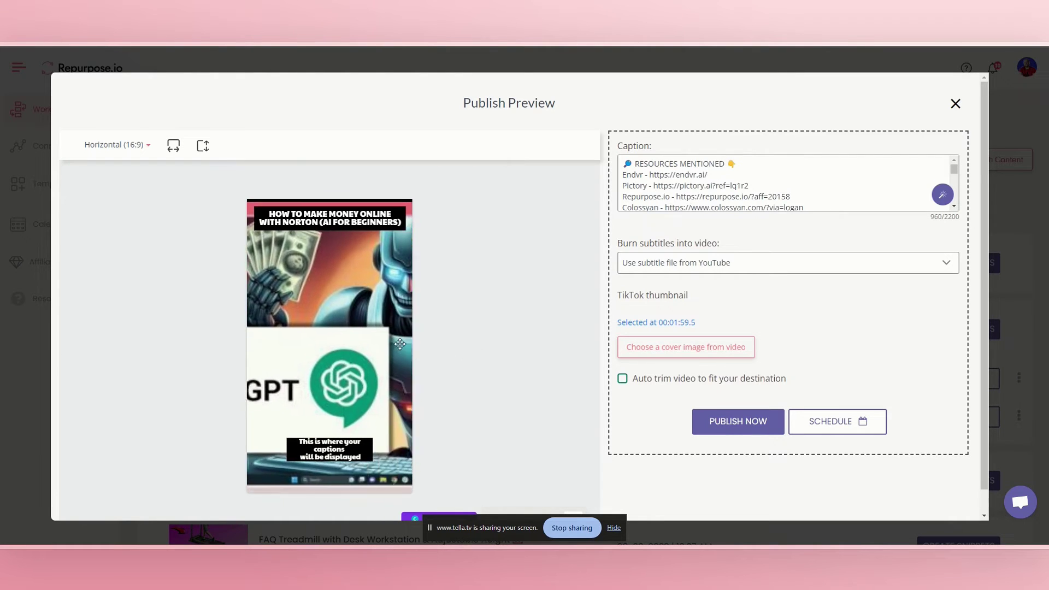
{"action": "scroll", "coordinate": [336, 321], "scroll_direction": "down", "scroll_amount": 1}
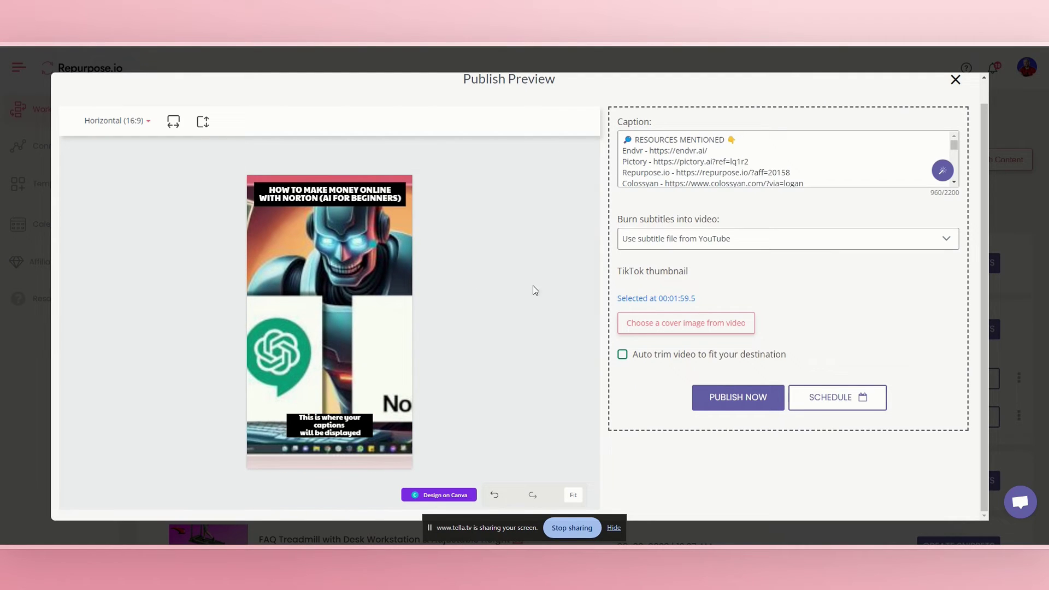
{"action": "left_click", "coordinate": [327, 199]}
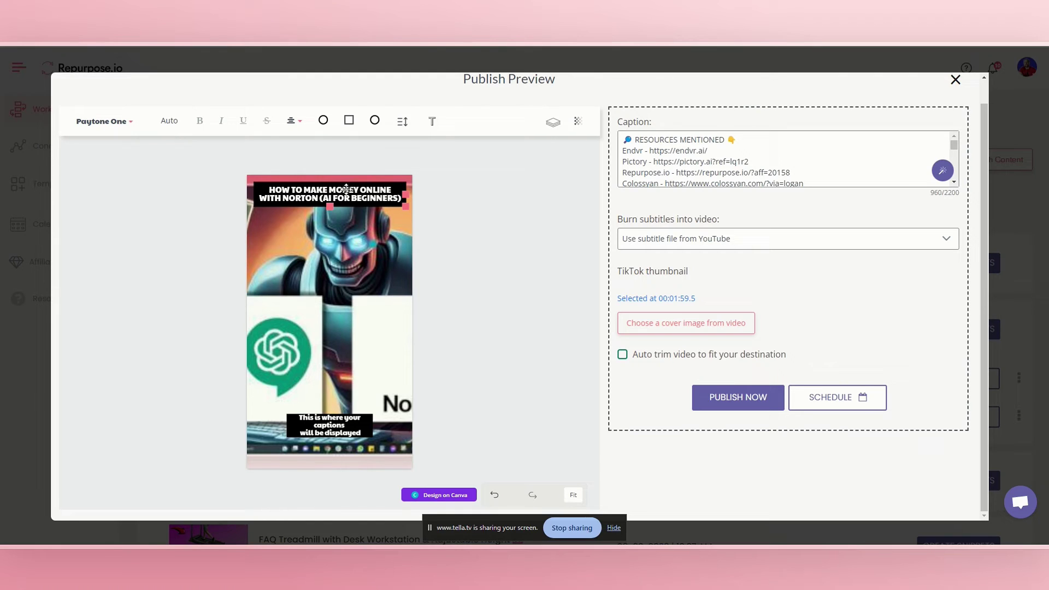
{"action": "left_click", "coordinate": [352, 425]}
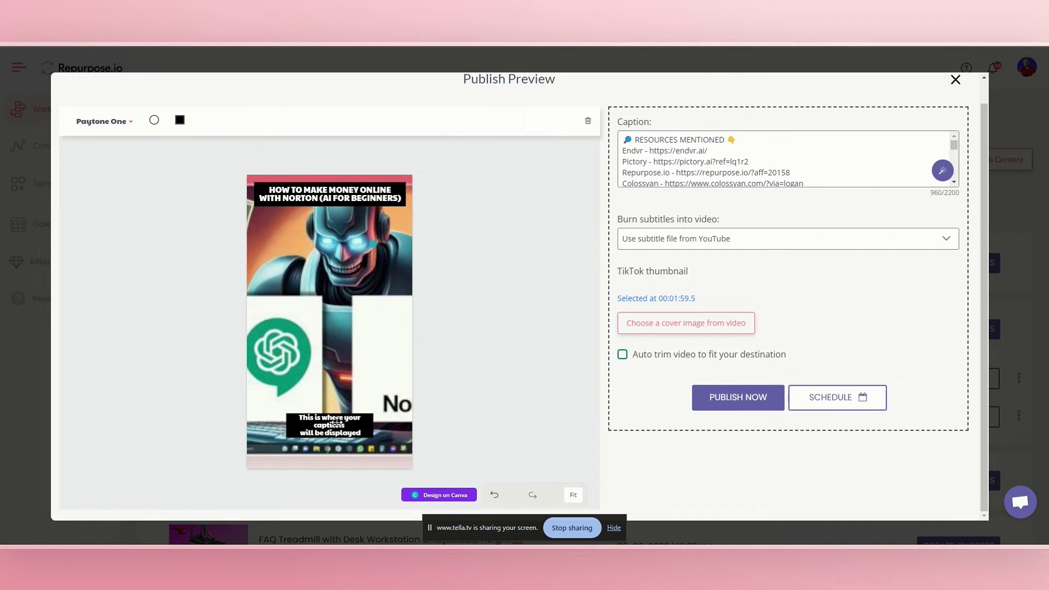
{"action": "left_click", "coordinate": [342, 315]}
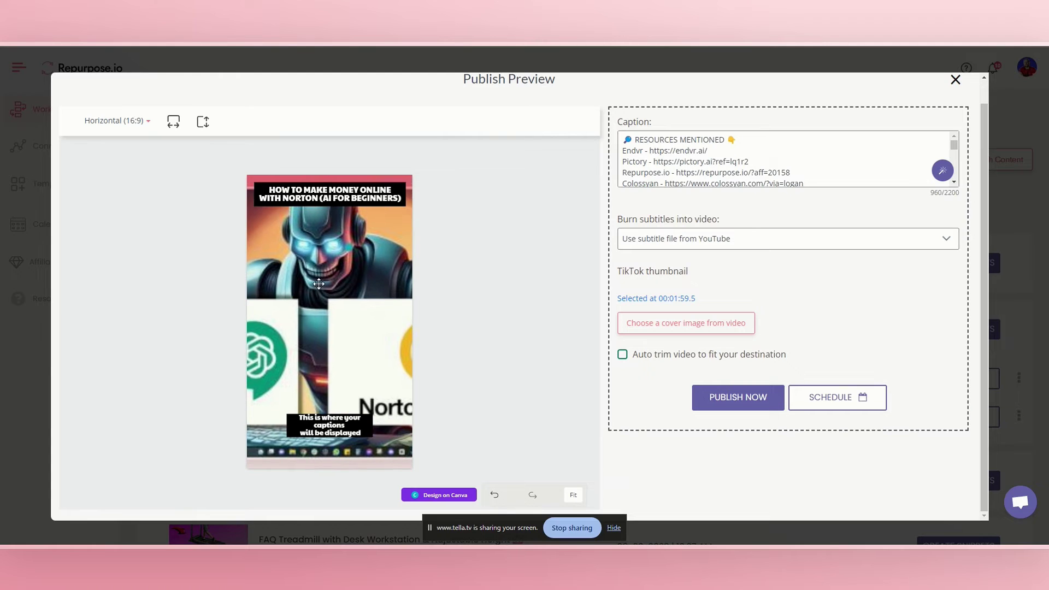
Select the caption and regenerate it with AI into a 1394-character marketing description.
{"action": "scroll", "coordinate": [738, 171], "scroll_direction": "down", "scroll_amount": 10}
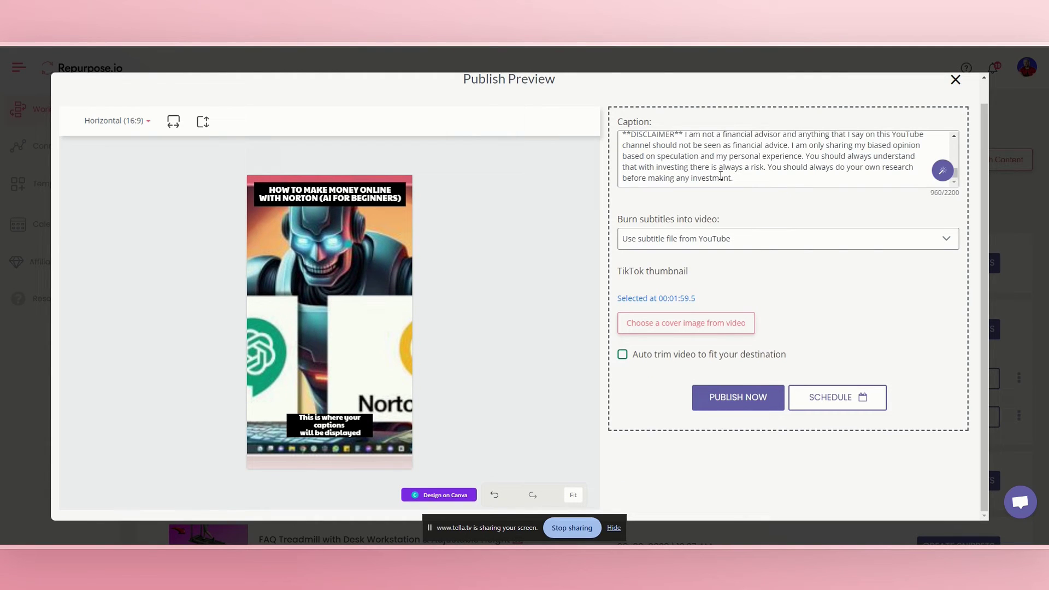
{"action": "scroll", "coordinate": [721, 175], "scroll_direction": "up", "scroll_amount": 12}
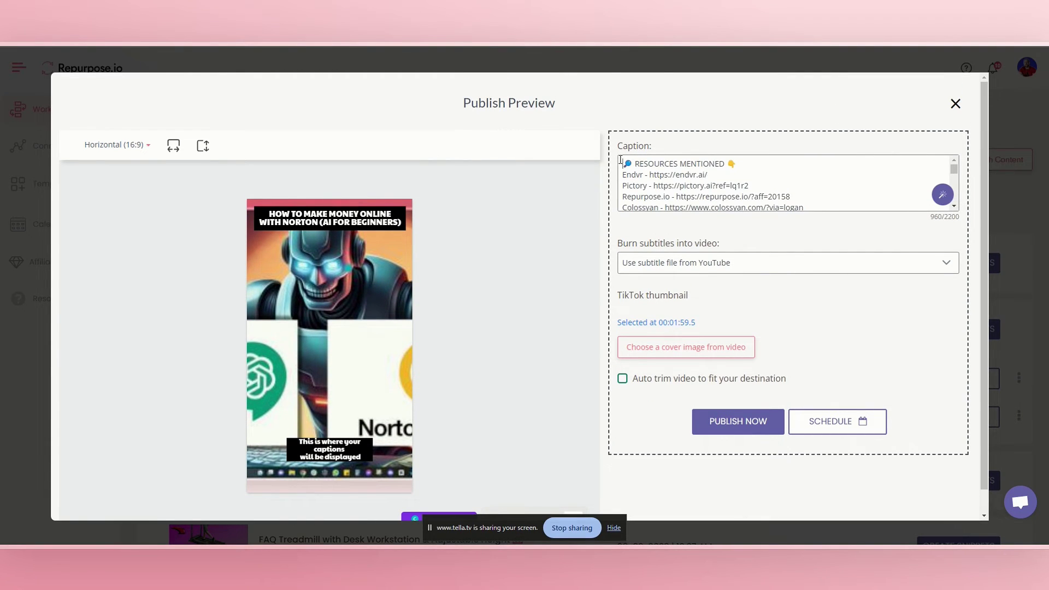
{"action": "left_click_drag", "start_coordinate": [621, 160], "coordinate": [831, 204]}
{"action": "key", "text": "Left"}
{"action": "key", "text": "shift+Down"}
{"action": "key", "text": "shift+Down"}
{"action": "key", "text": "ctrl+End"}
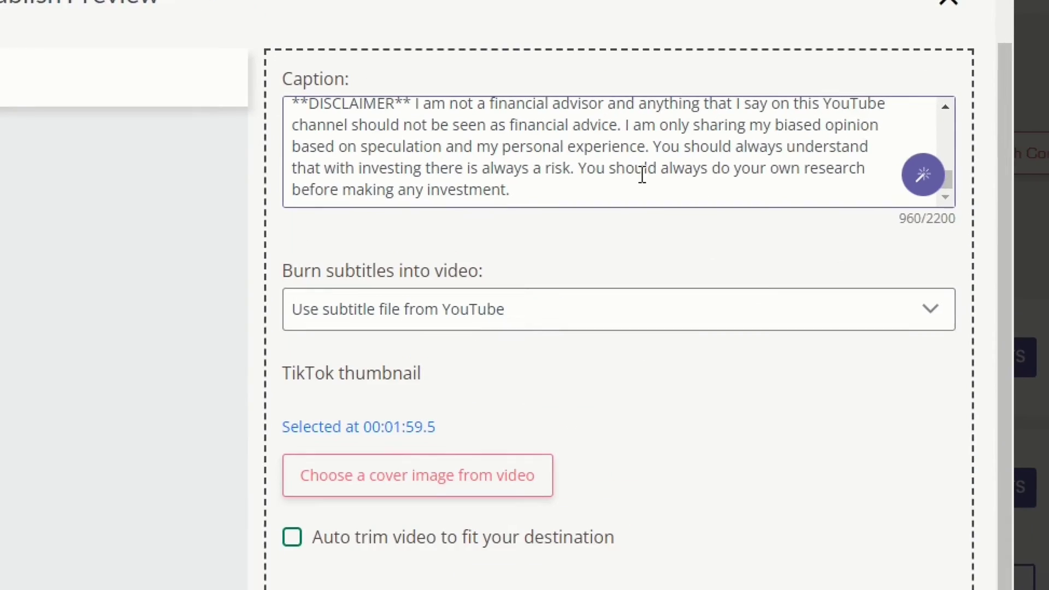
{"action": "left_click", "coordinate": [642, 174]}
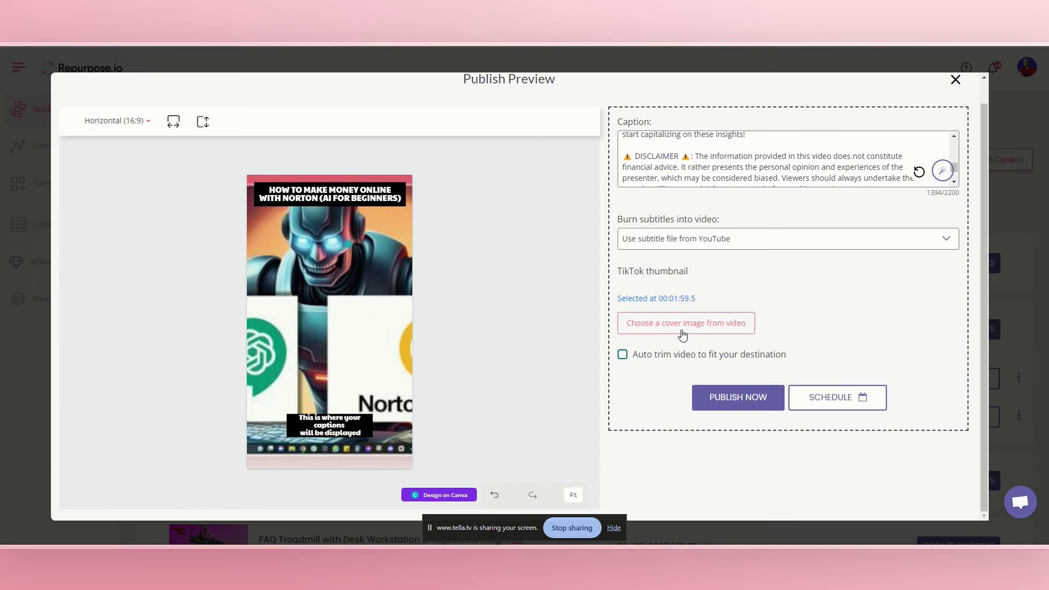
Keep Burn subtitles set to the YouTube file.
{"action": "scroll", "coordinate": [756, 164], "scroll_direction": "up", "scroll_amount": 5}
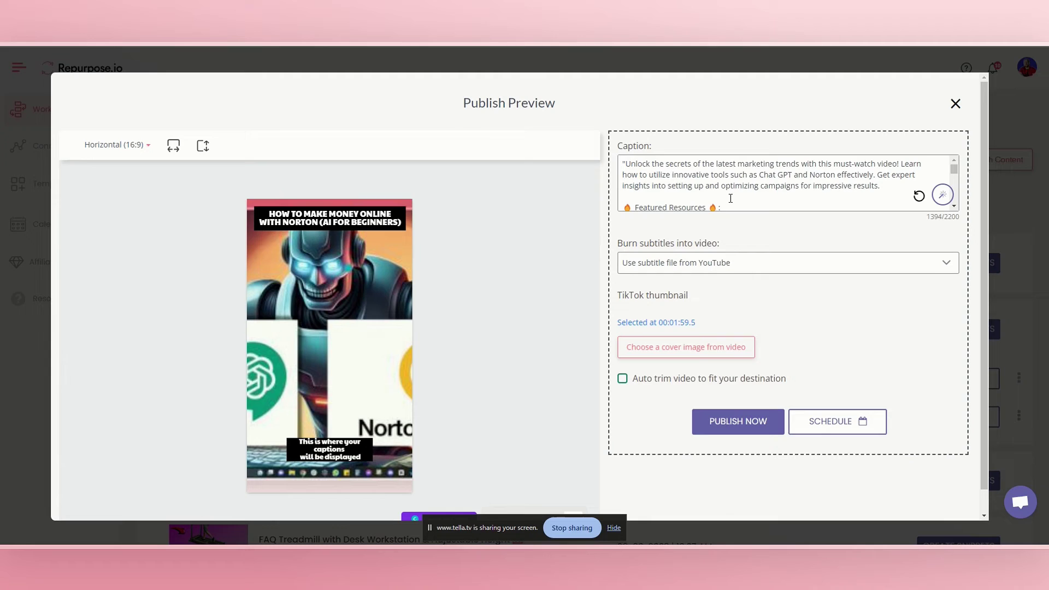
{"action": "scroll", "coordinate": [701, 171], "scroll_direction": "down", "scroll_amount": 3}
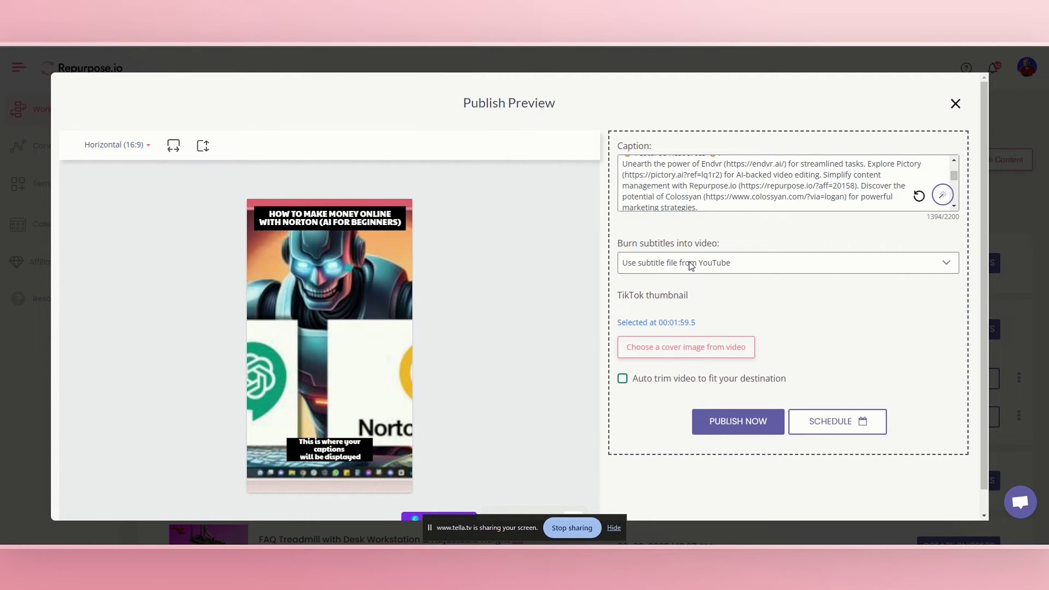
{"action": "left_click", "coordinate": [693, 268]}
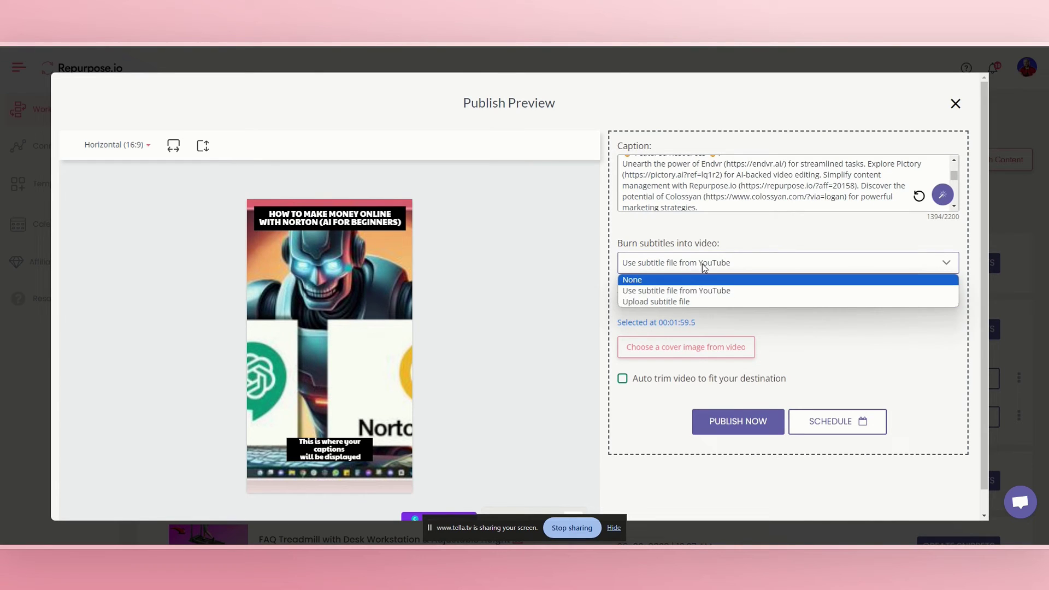
{"action": "left_click", "coordinate": [707, 264]}
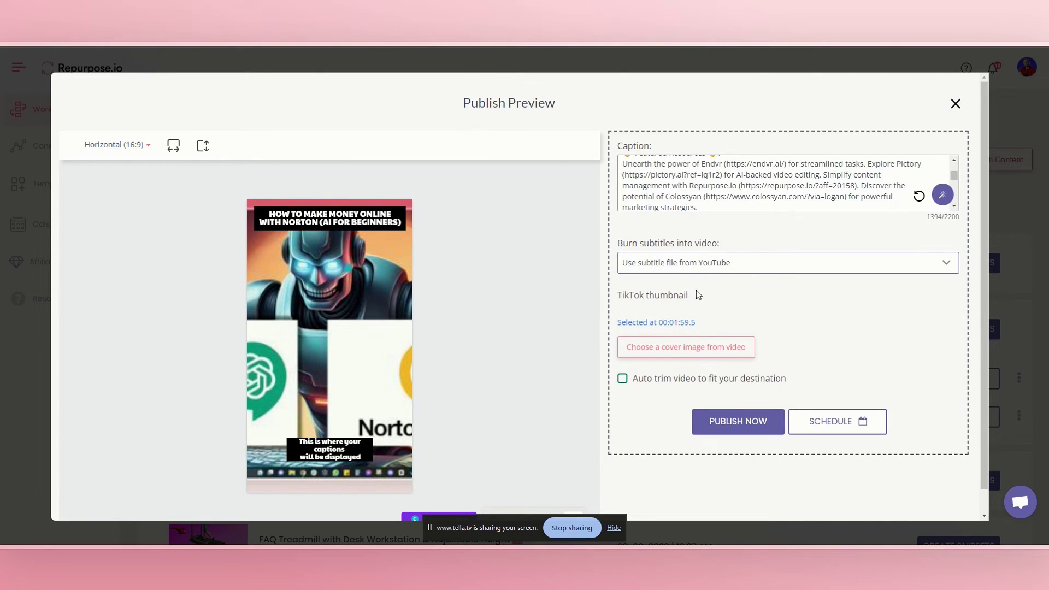
Keep the 00:01:59.5 cover, leave the schedule calendar unused, and close Publish Preview.
{"action": "left_click", "coordinate": [711, 349]}
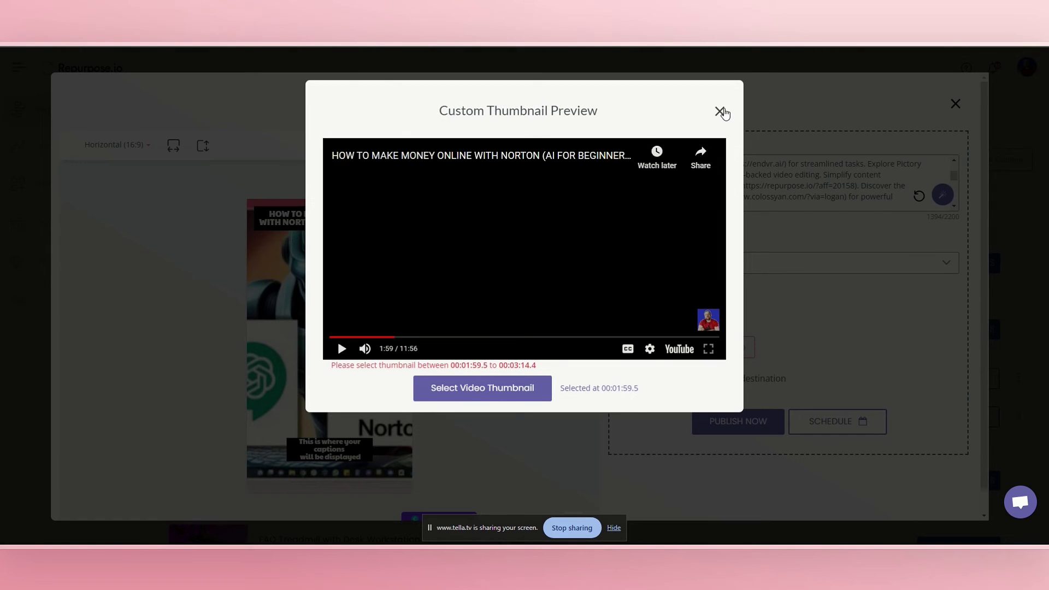
{"action": "left_click", "coordinate": [720, 111]}
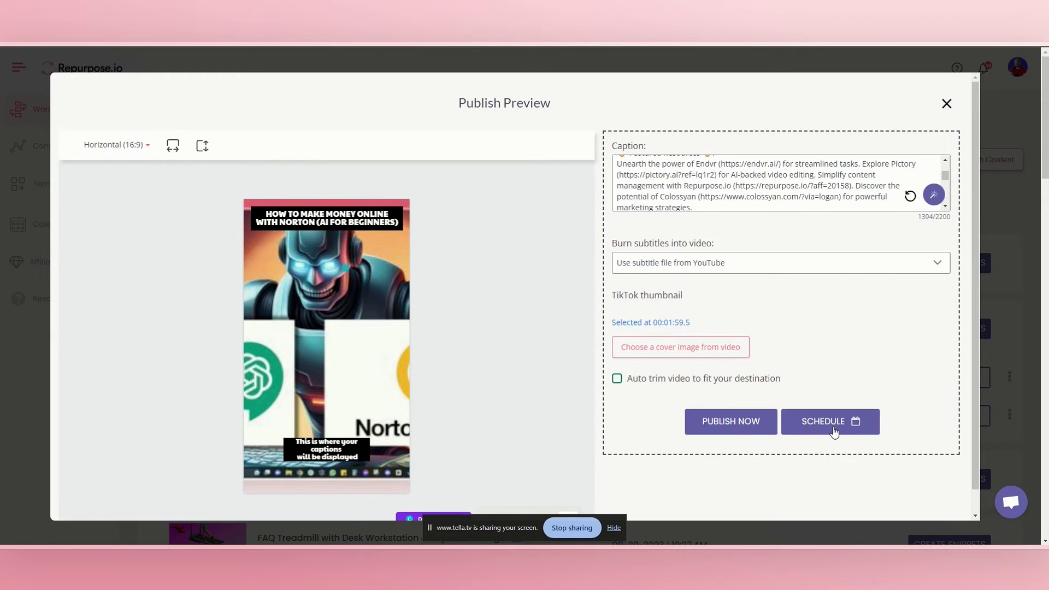
{"action": "left_click", "coordinate": [829, 432]}
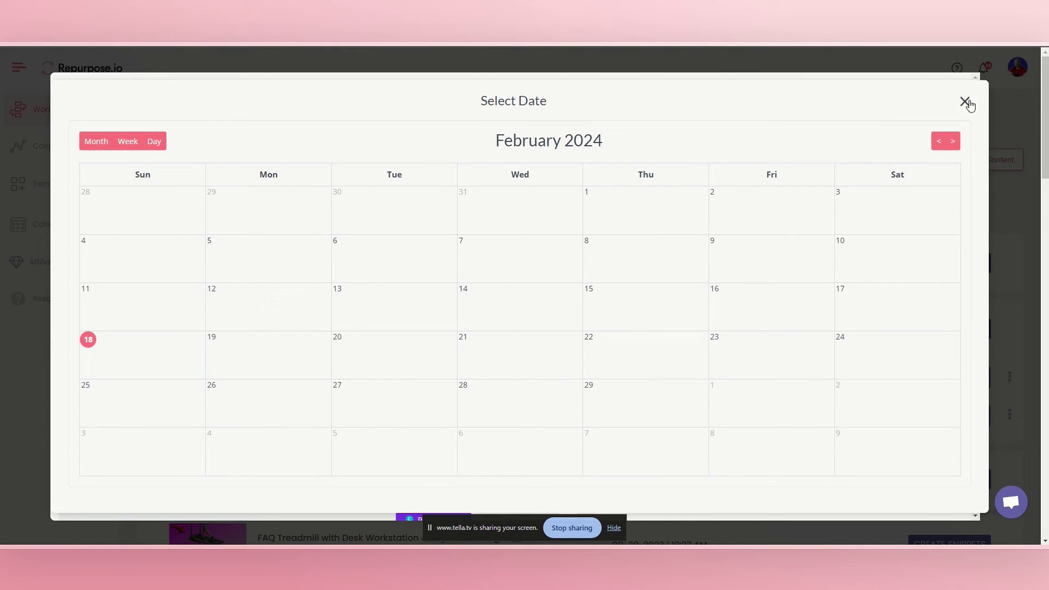
{"action": "left_click", "coordinate": [964, 102]}
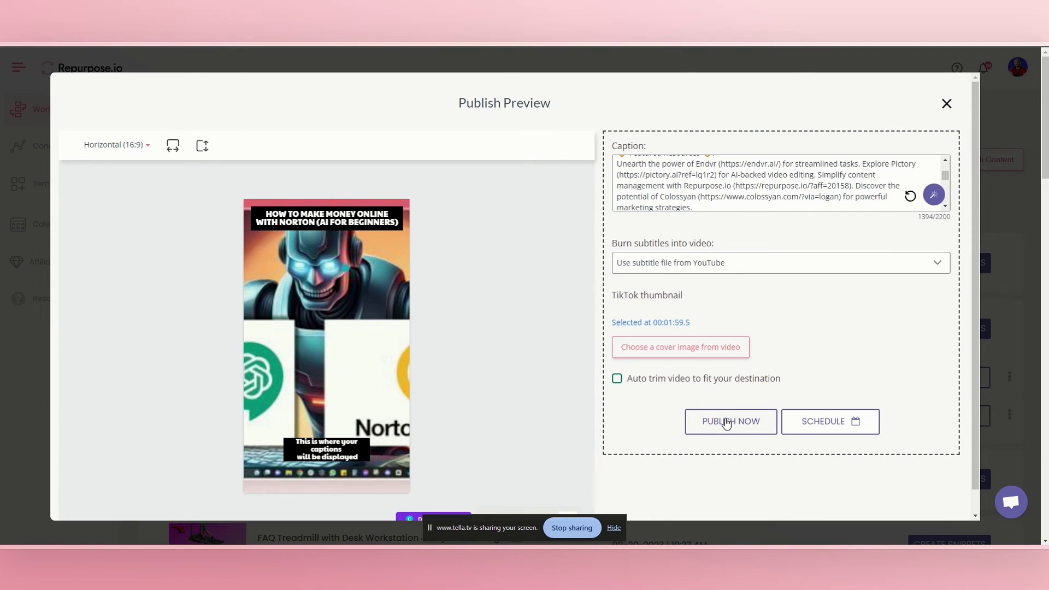
{"action": "left_click", "coordinate": [947, 103]}
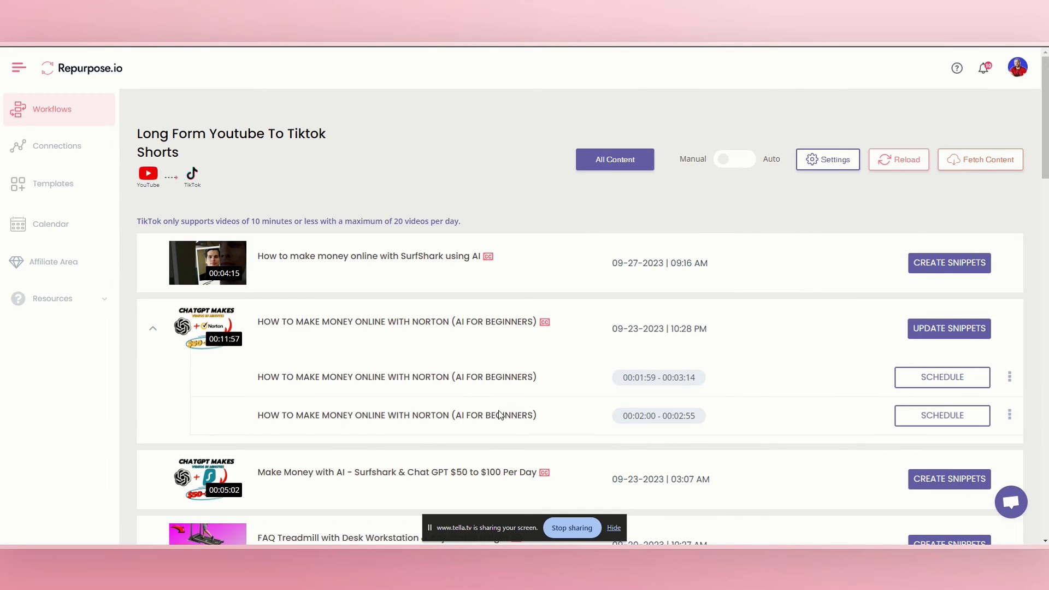
Open the 00:02:00.5 Norton snippet's publish preview and read through its 960-character caption.
{"action": "left_click", "coordinate": [910, 415]}
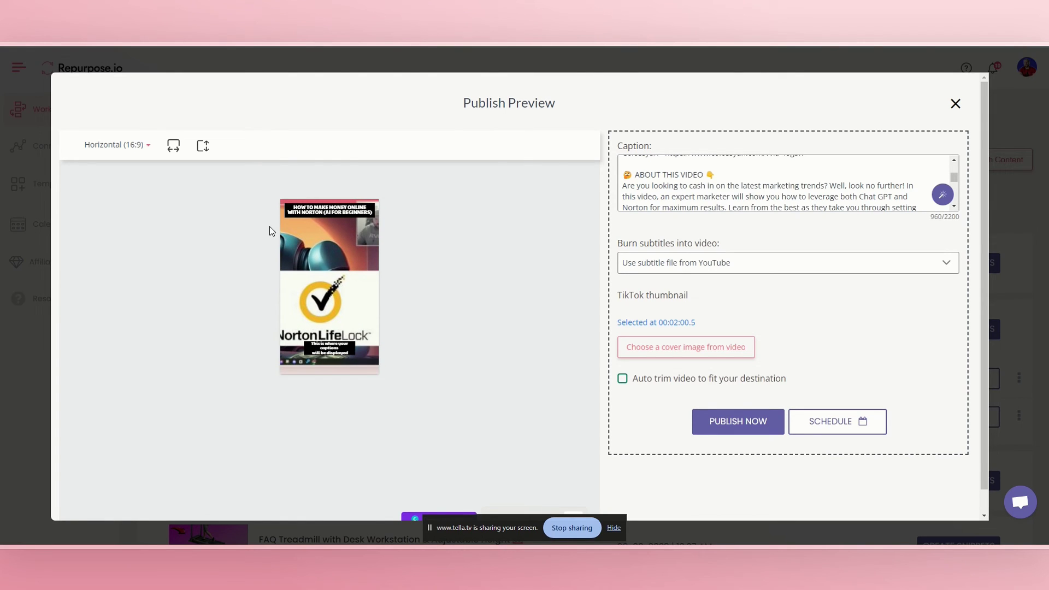
{"action": "scroll", "coordinate": [723, 211], "scroll_direction": "up", "scroll_amount": 1}
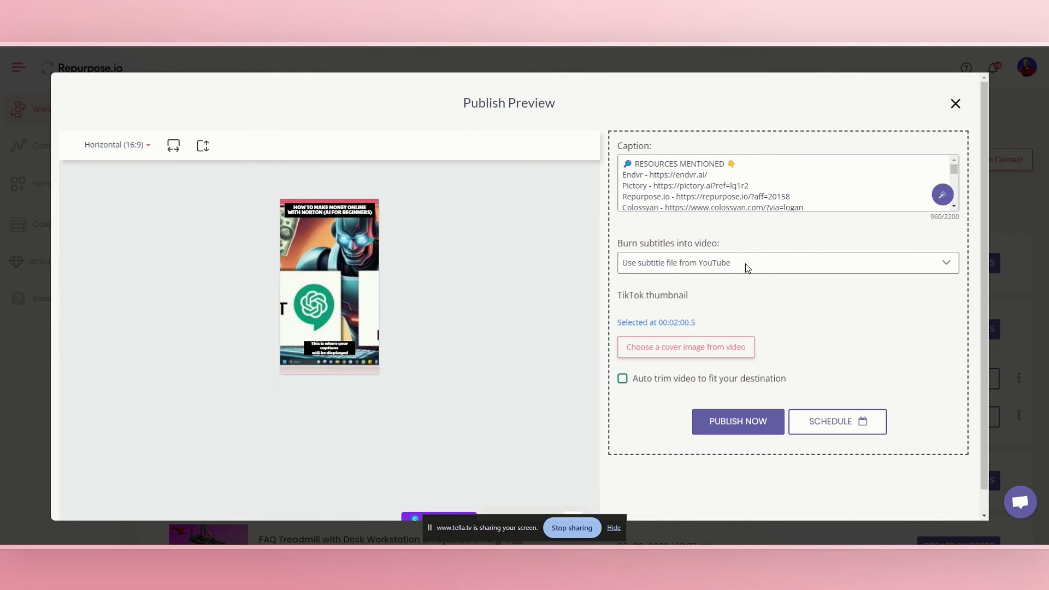
{"action": "scroll", "coordinate": [765, 186], "scroll_direction": "down", "scroll_amount": 1}
{"action": "scroll", "coordinate": [874, 197], "scroll_direction": "up", "scroll_amount": 1}
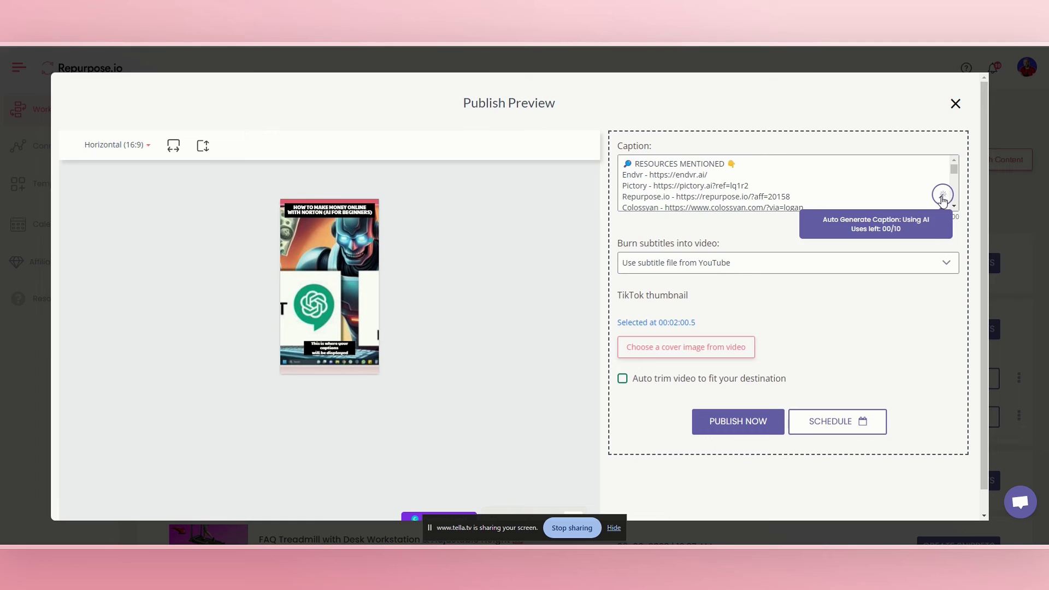
Keep Burn subtitles set to the subtitles from the YouTube file.
{"action": "left_click", "coordinate": [762, 271]}
{"action": "left_click", "coordinate": [760, 269]}
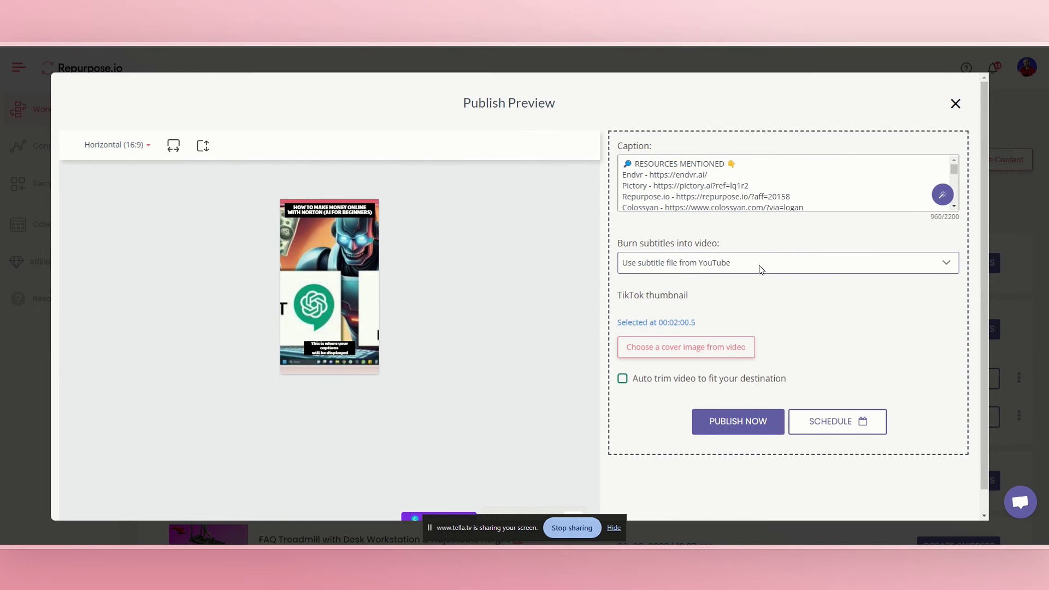
{"action": "scroll", "coordinate": [888, 195], "scroll_direction": "down", "scroll_amount": 5}
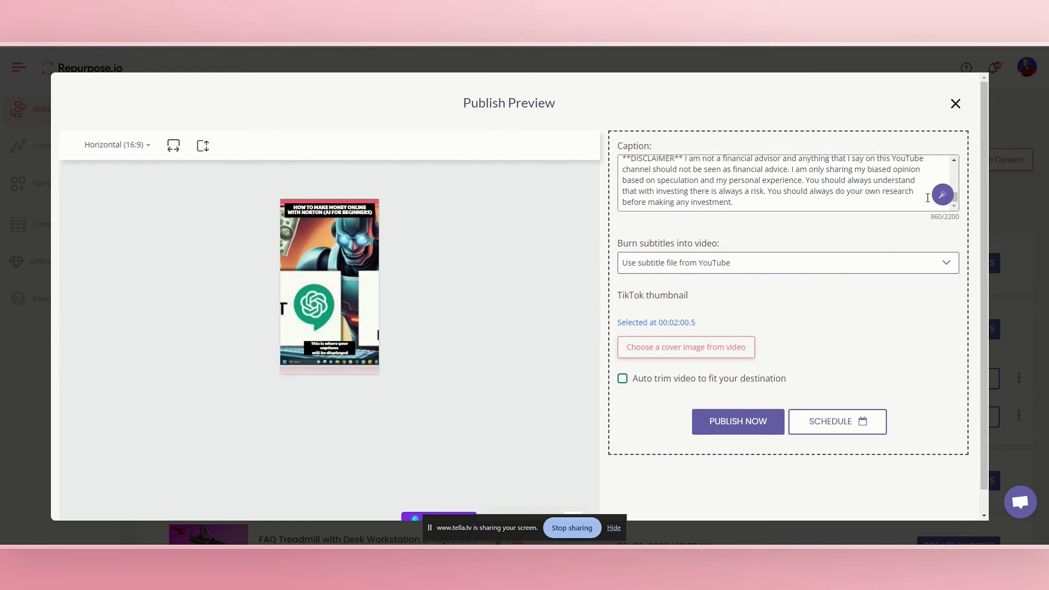
{"action": "scroll", "coordinate": [875, 246], "scroll_direction": "down", "scroll_amount": 1}
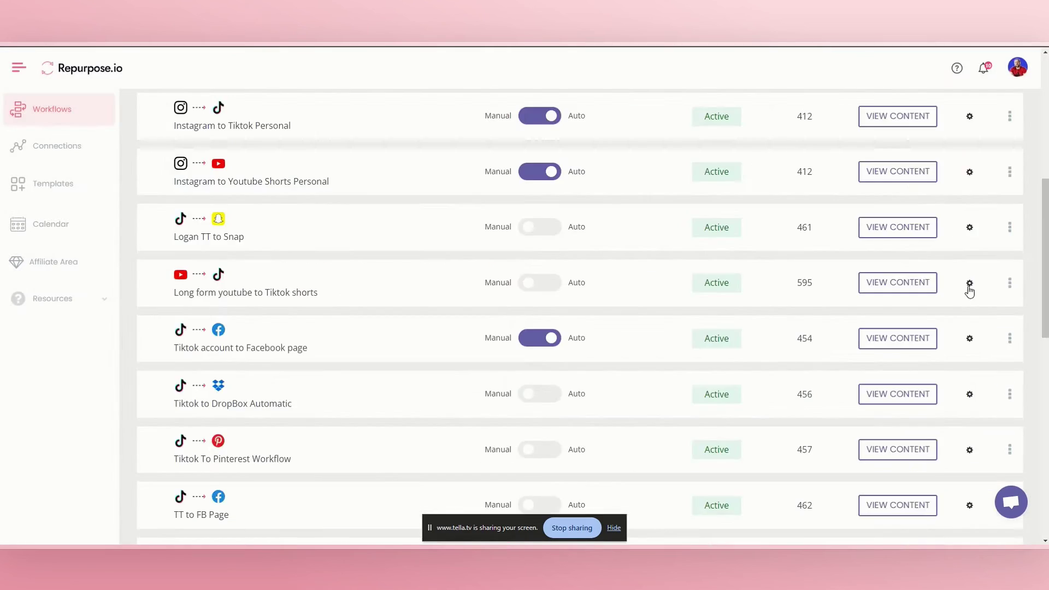
Open YouTube To TikTok Settings and review the exclusions and 55-second default snippet duration.
{"action": "left_click", "coordinate": [969, 283]}
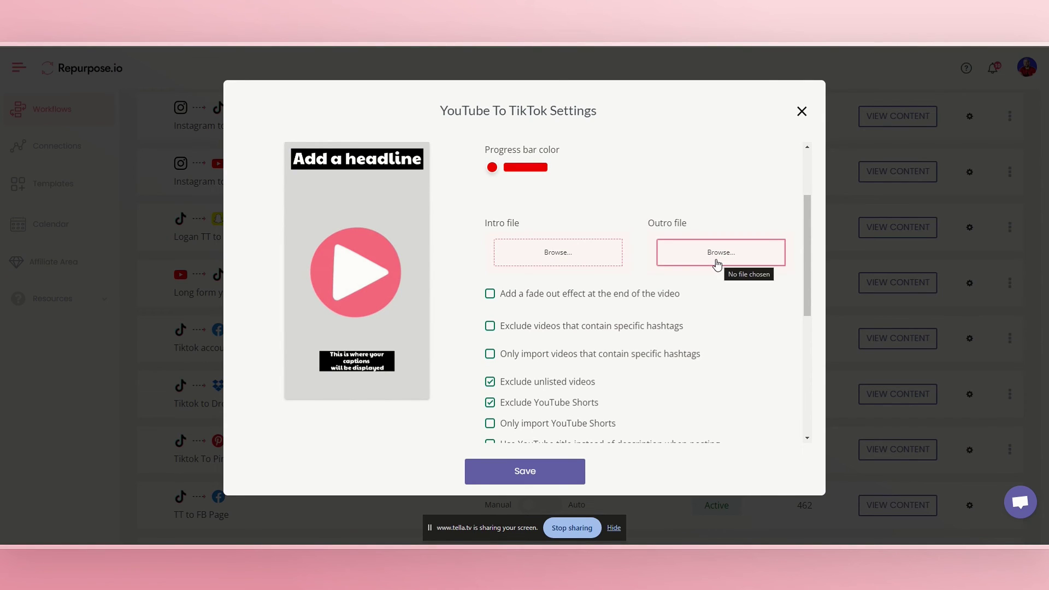
{"action": "scroll", "coordinate": [641, 260], "scroll_direction": "down", "scroll_amount": 1}
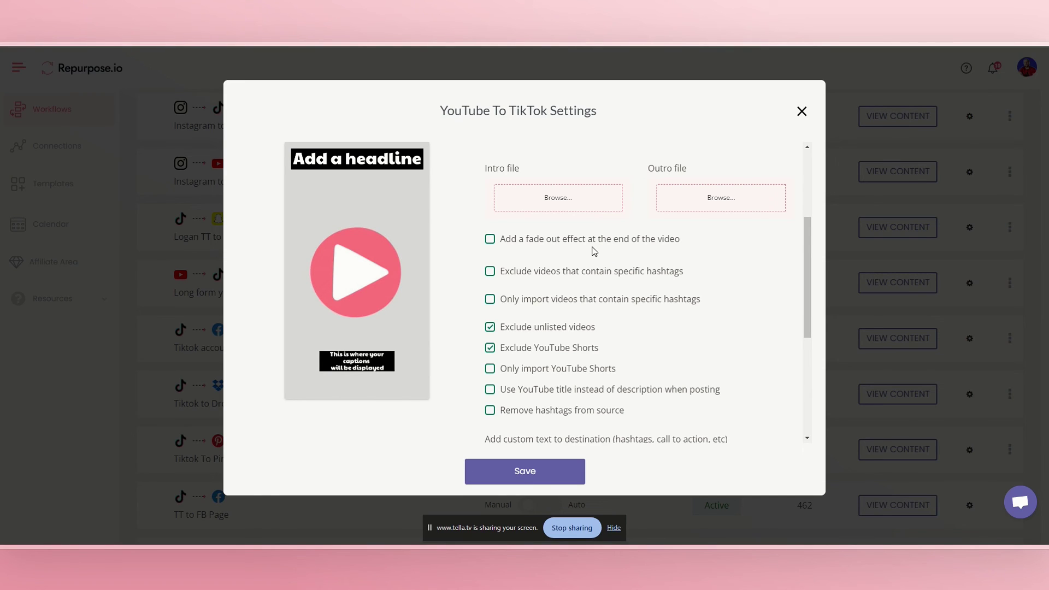
{"action": "scroll", "coordinate": [595, 251], "scroll_direction": "down", "scroll_amount": 1}
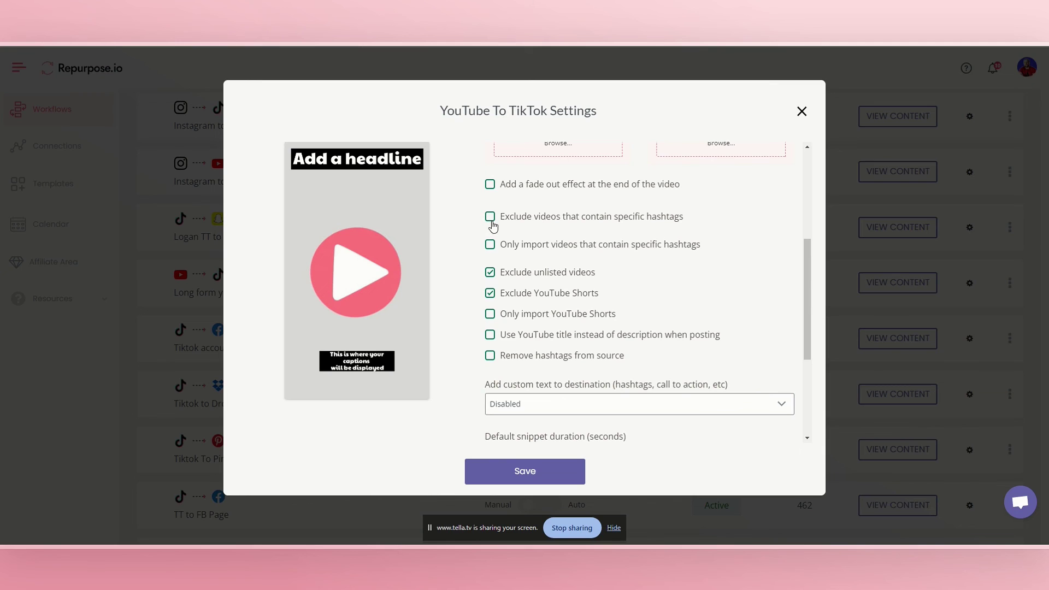
{"action": "scroll", "coordinate": [564, 302], "scroll_direction": "down", "scroll_amount": 1}
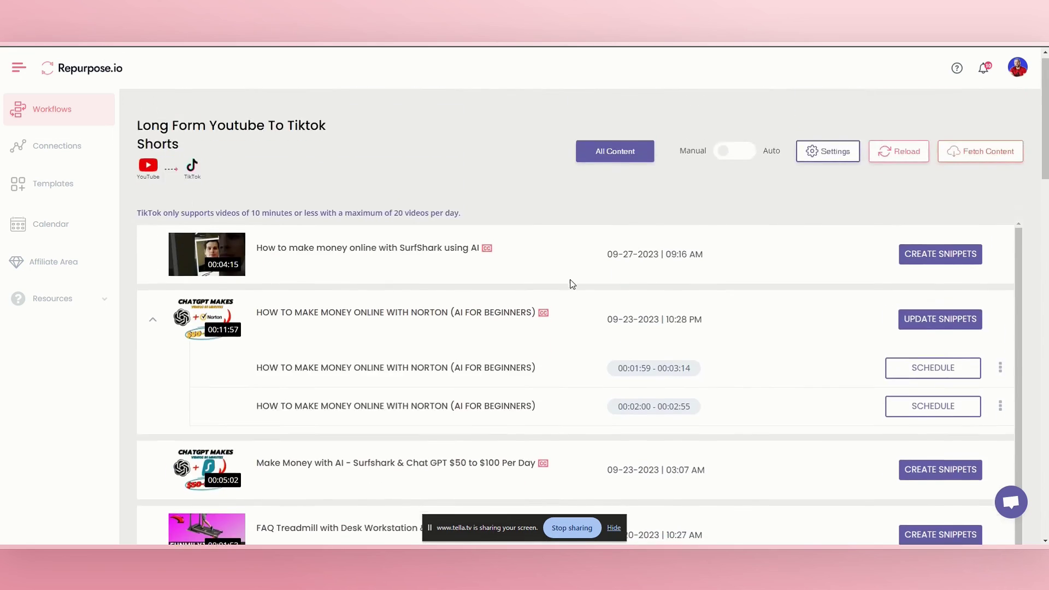
{"action": "scroll", "coordinate": [567, 278], "scroll_direction": "down", "scroll_amount": 10}
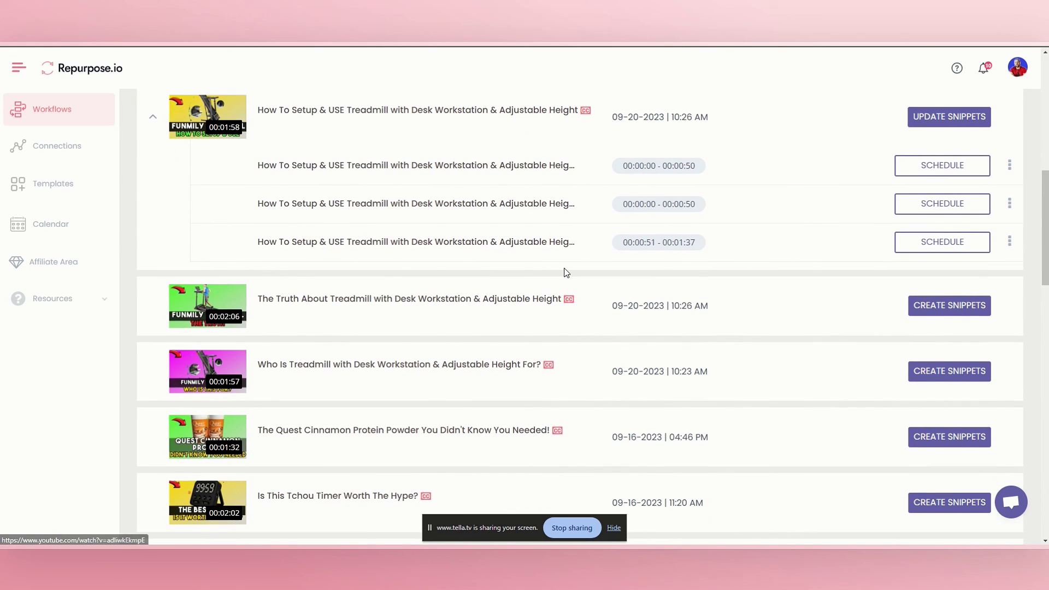
{"action": "scroll", "coordinate": [442, 306], "scroll_direction": "down", "scroll_amount": 3}
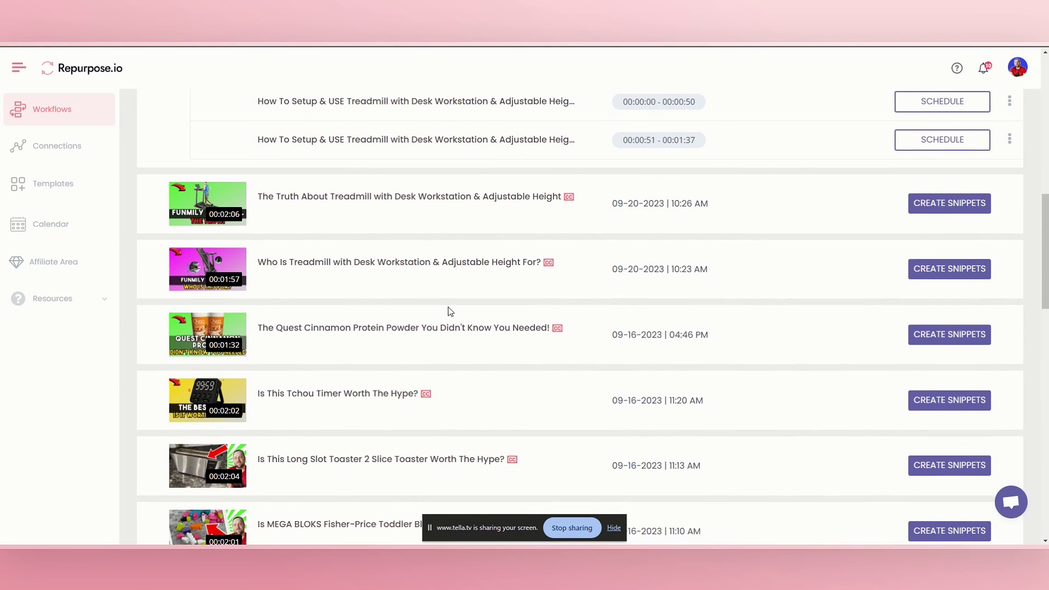
{"action": "scroll", "coordinate": [438, 296], "scroll_direction": "down", "scroll_amount": 4}
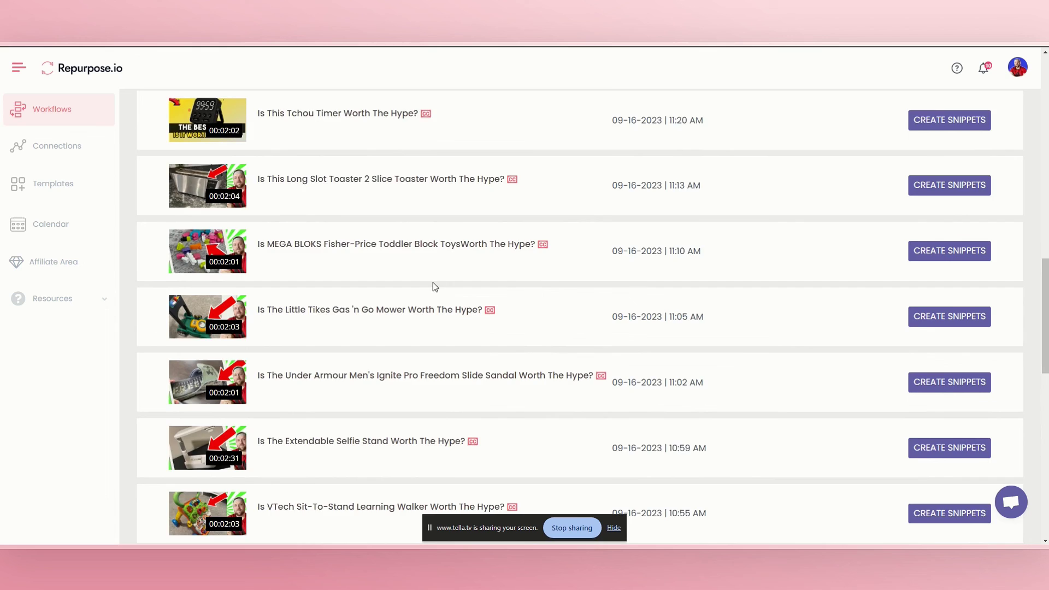
{"action": "scroll", "coordinate": [435, 287], "scroll_direction": "up", "scroll_amount": 20}
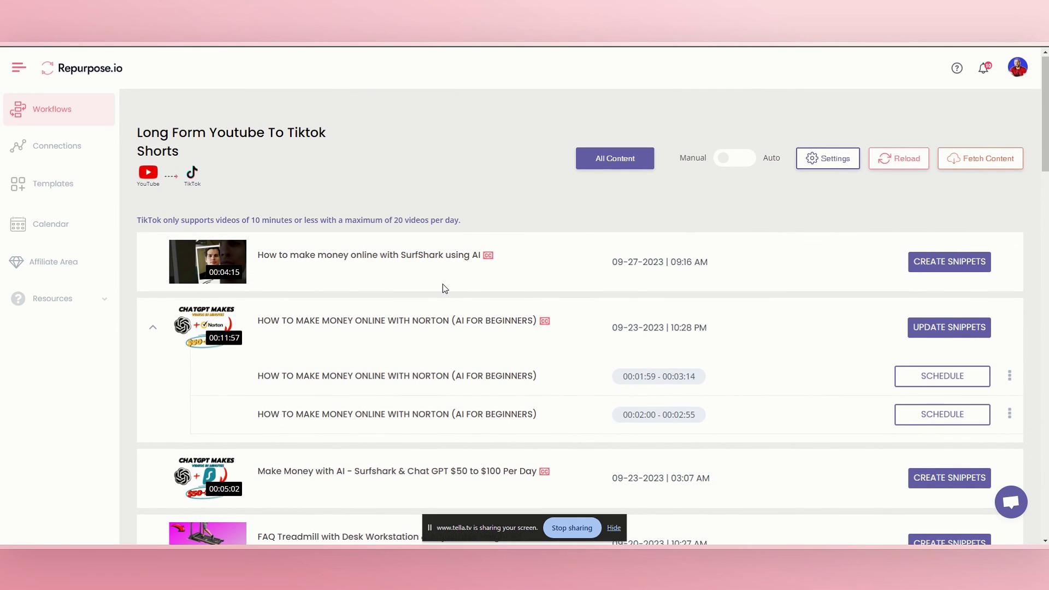